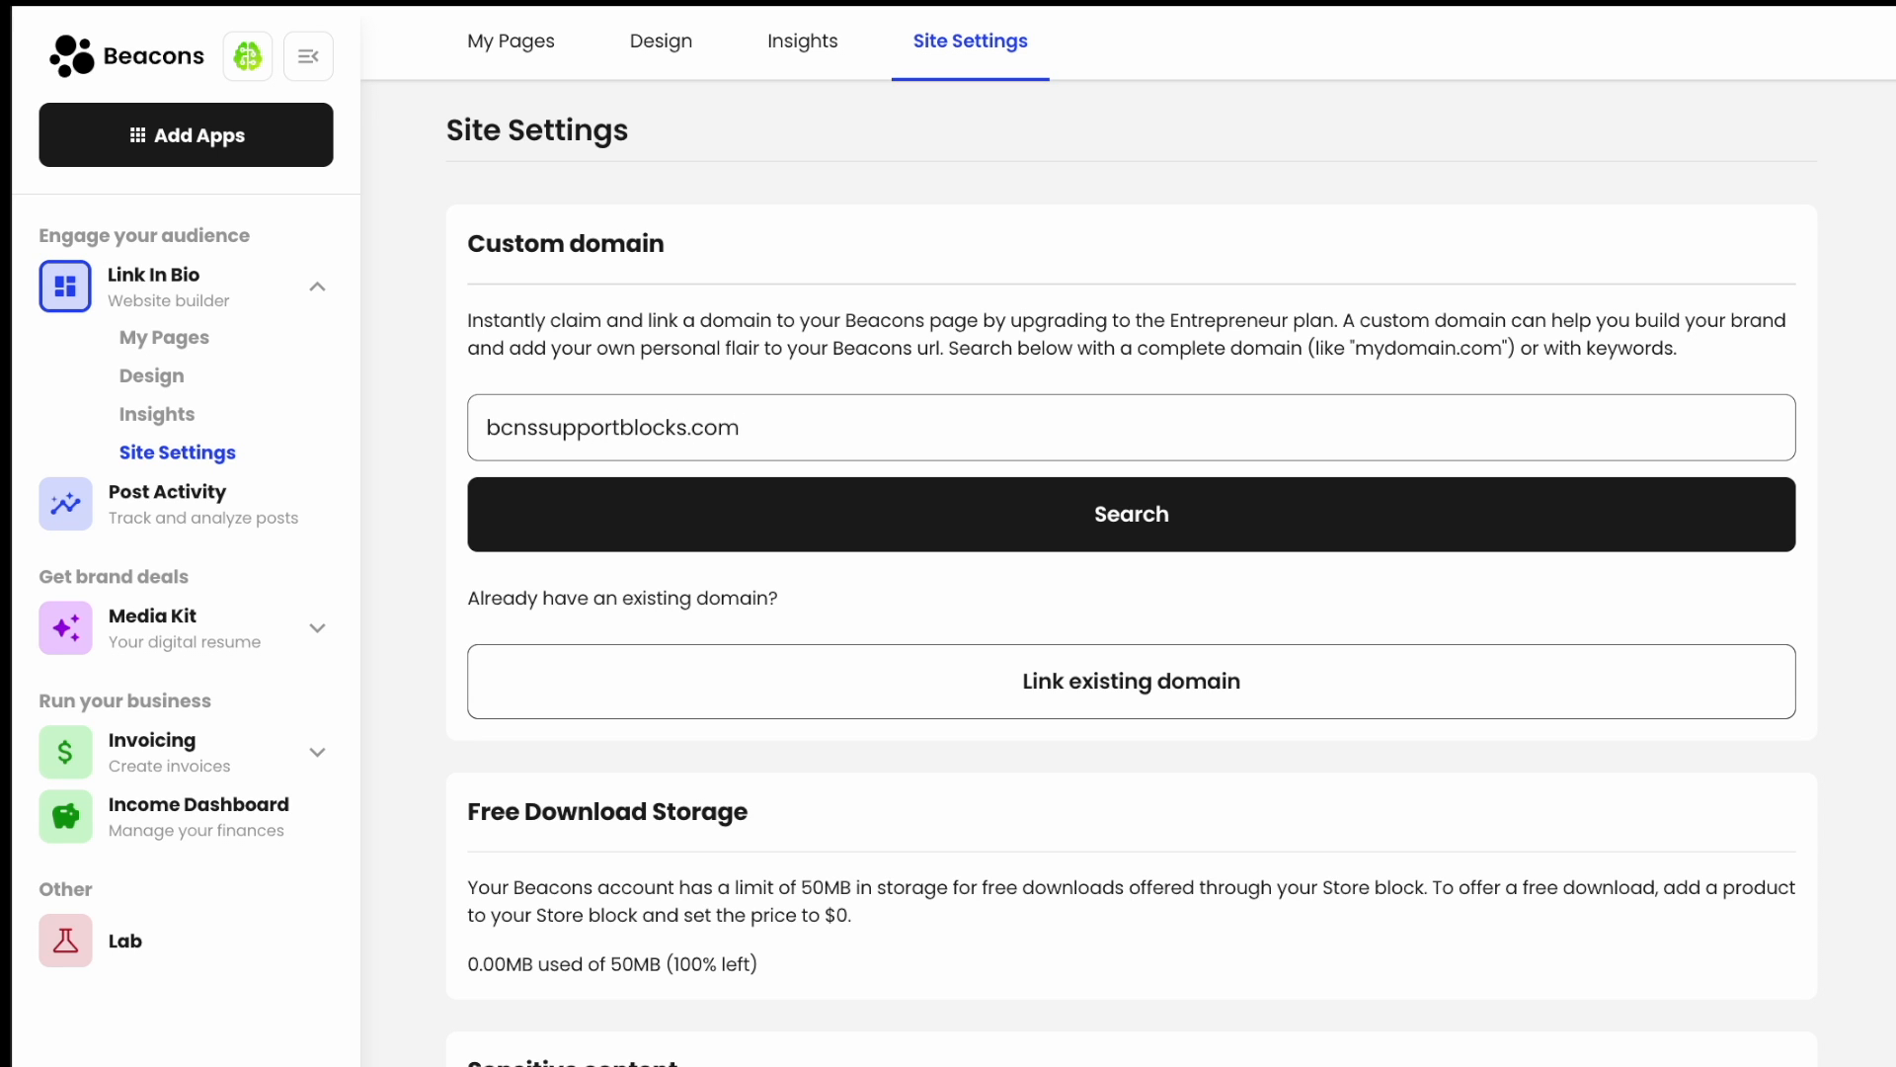
- Search for bcnssupportblocks.com and browse the free domain options such as .run, .info and .me
click(1150, 524)
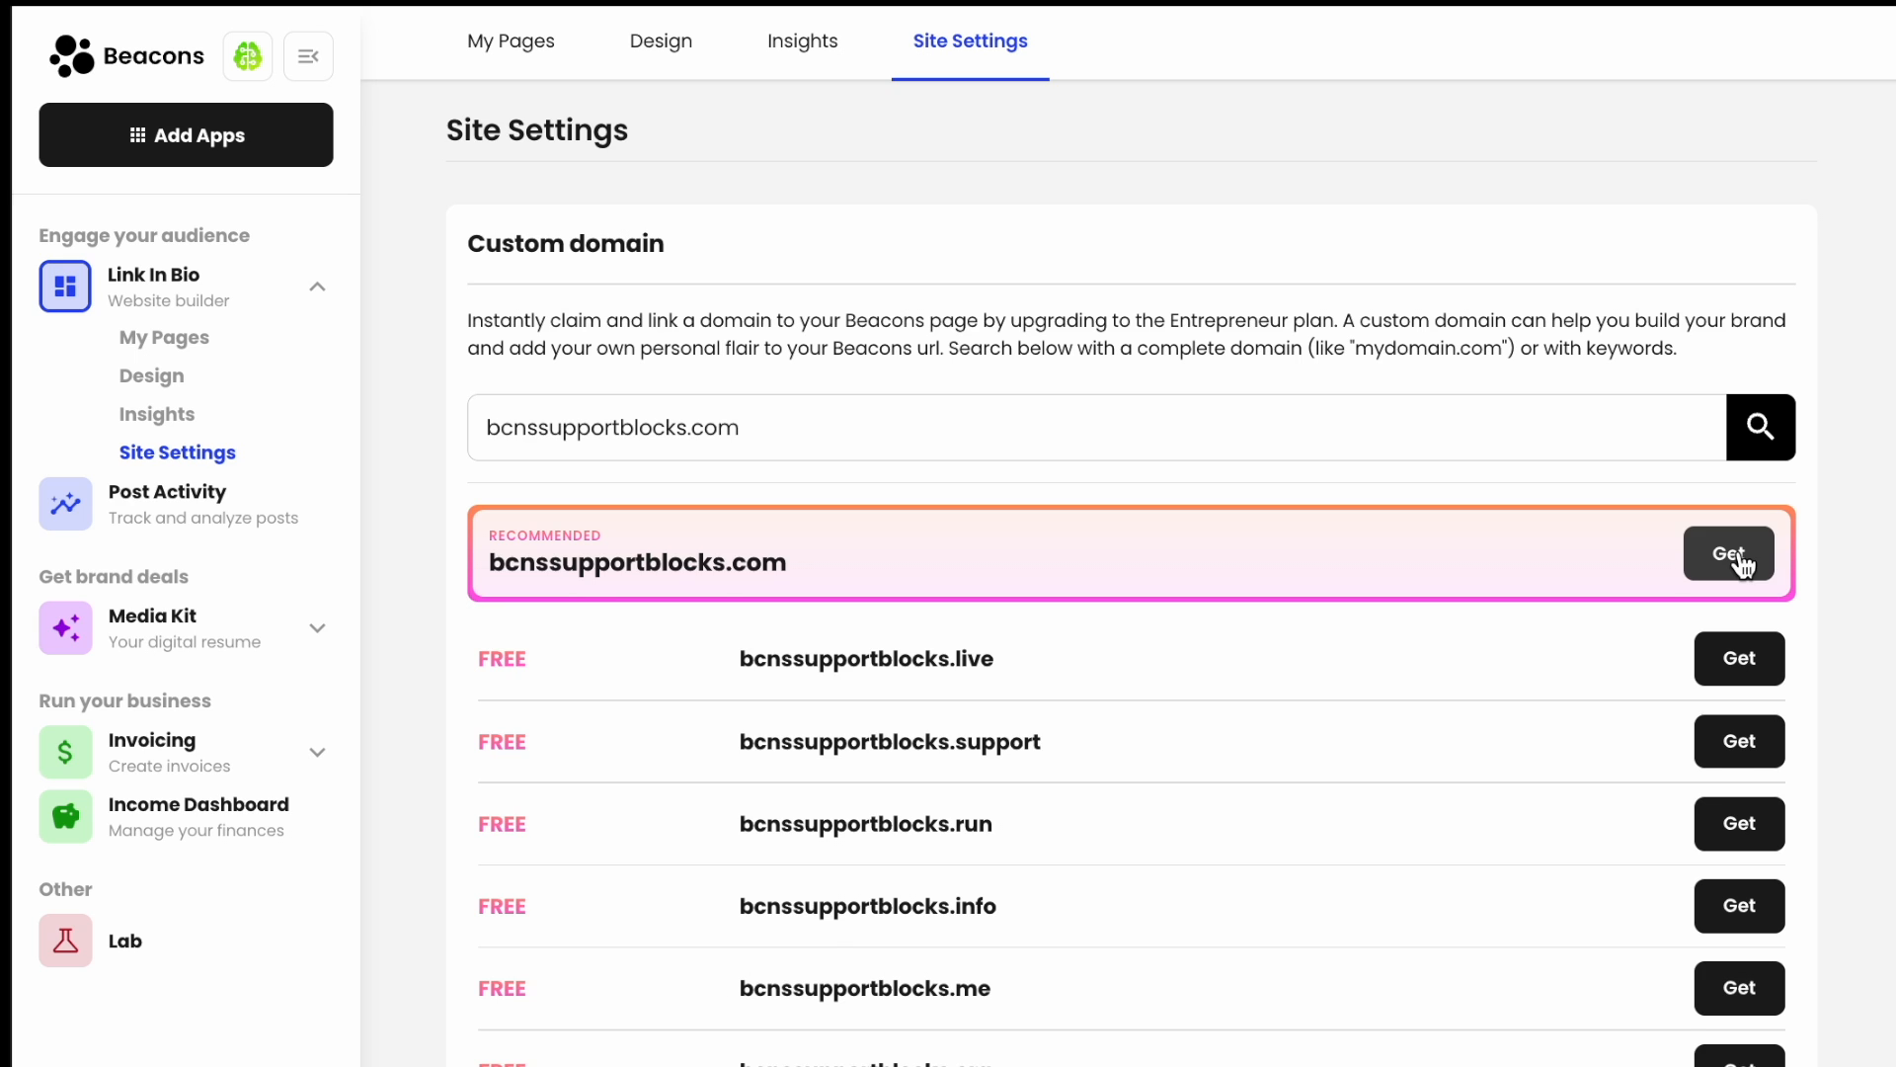
scroll(1742, 563, down, 1)
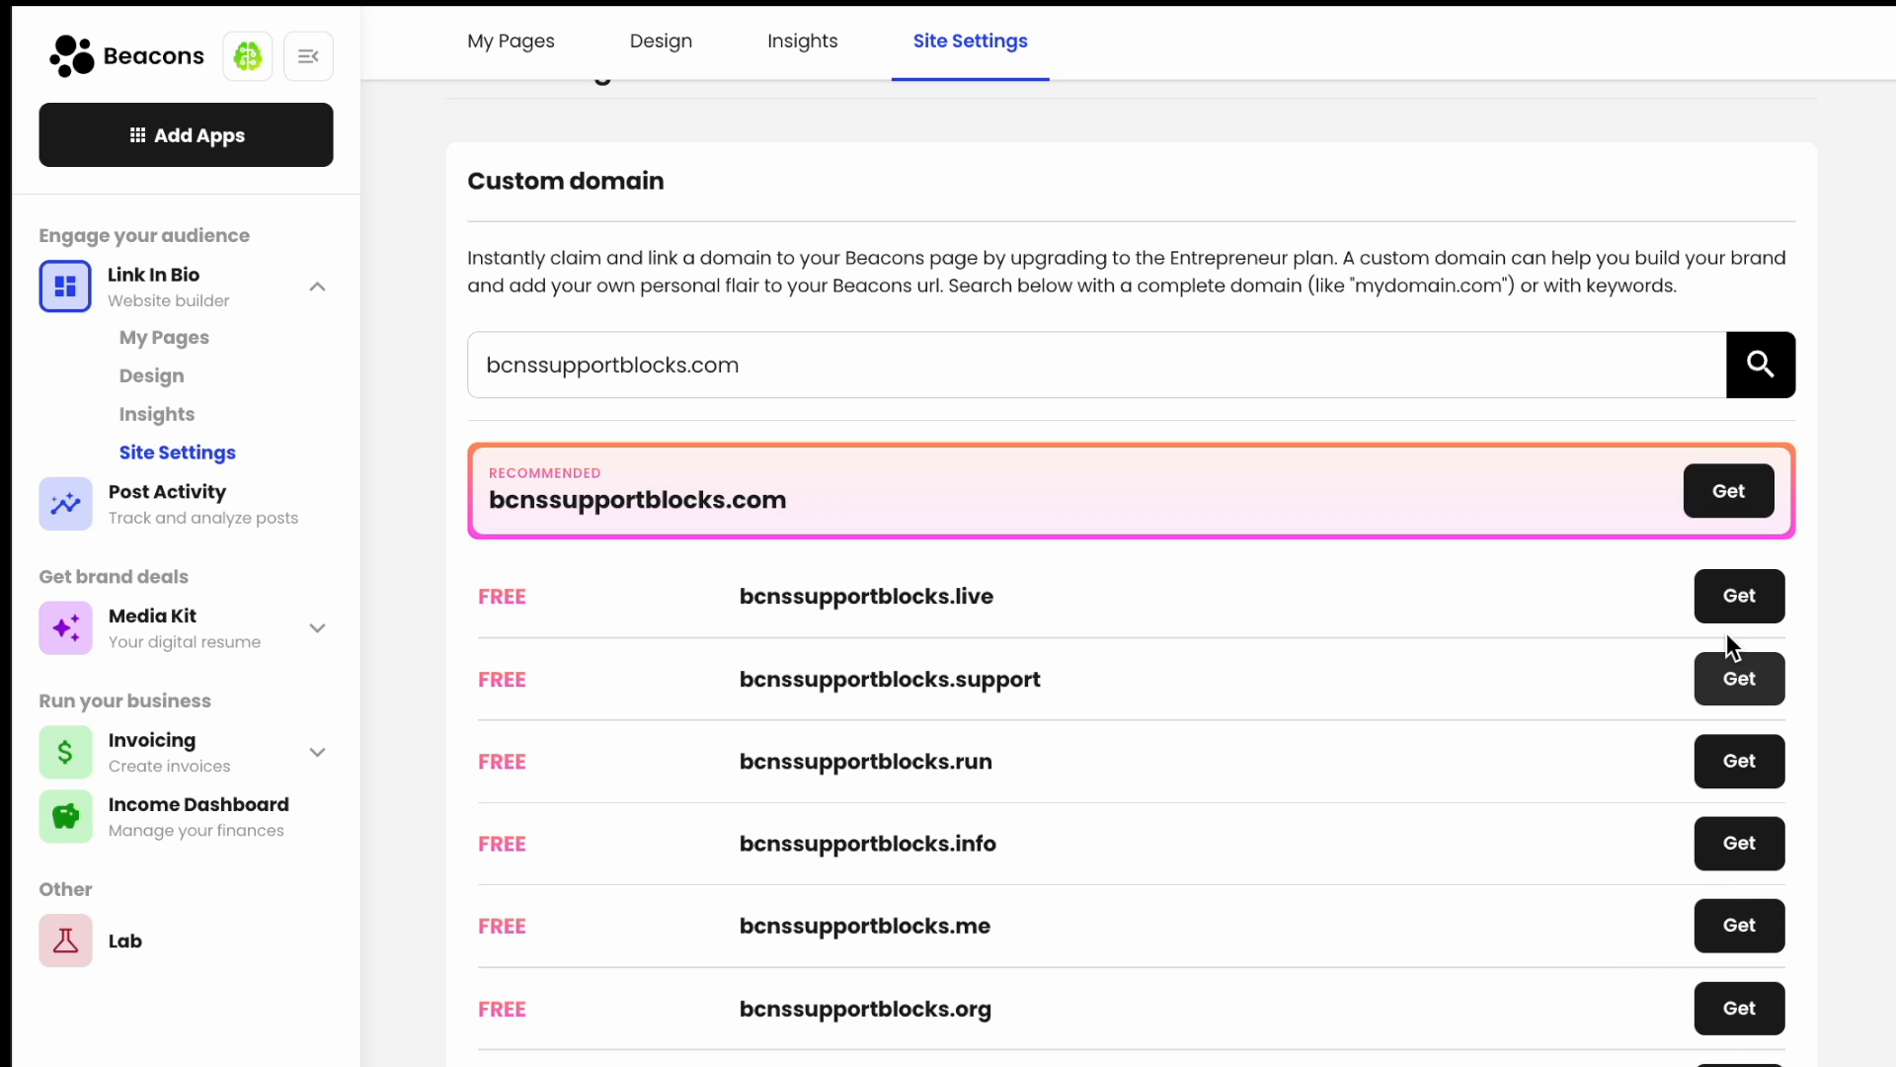
- Claim the recommended bcnssupportblocks.com free for the first year and switch off auto renew
click(1730, 499)
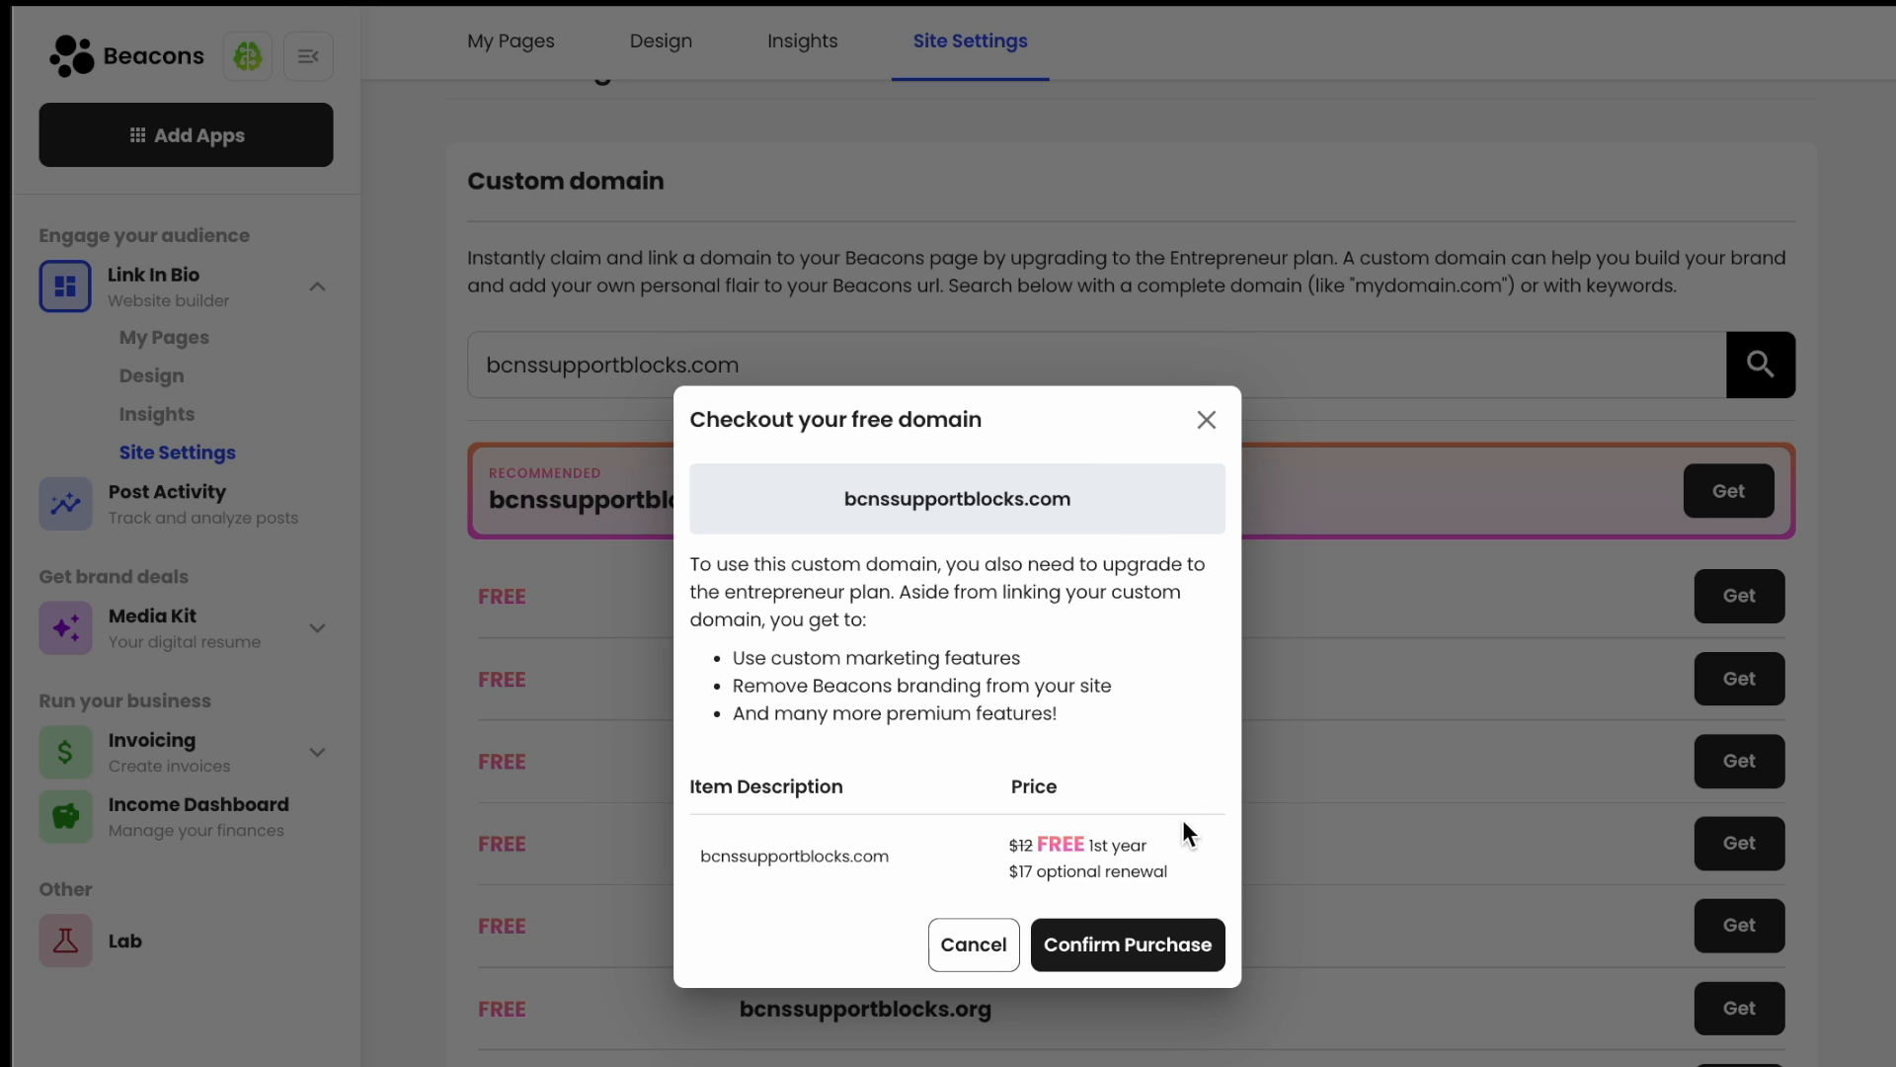
mouse_move(1182, 856)
mouse_down()
mouse_move(986, 851)
mouse_move(1162, 876)
mouse_up()
click(985, 856)
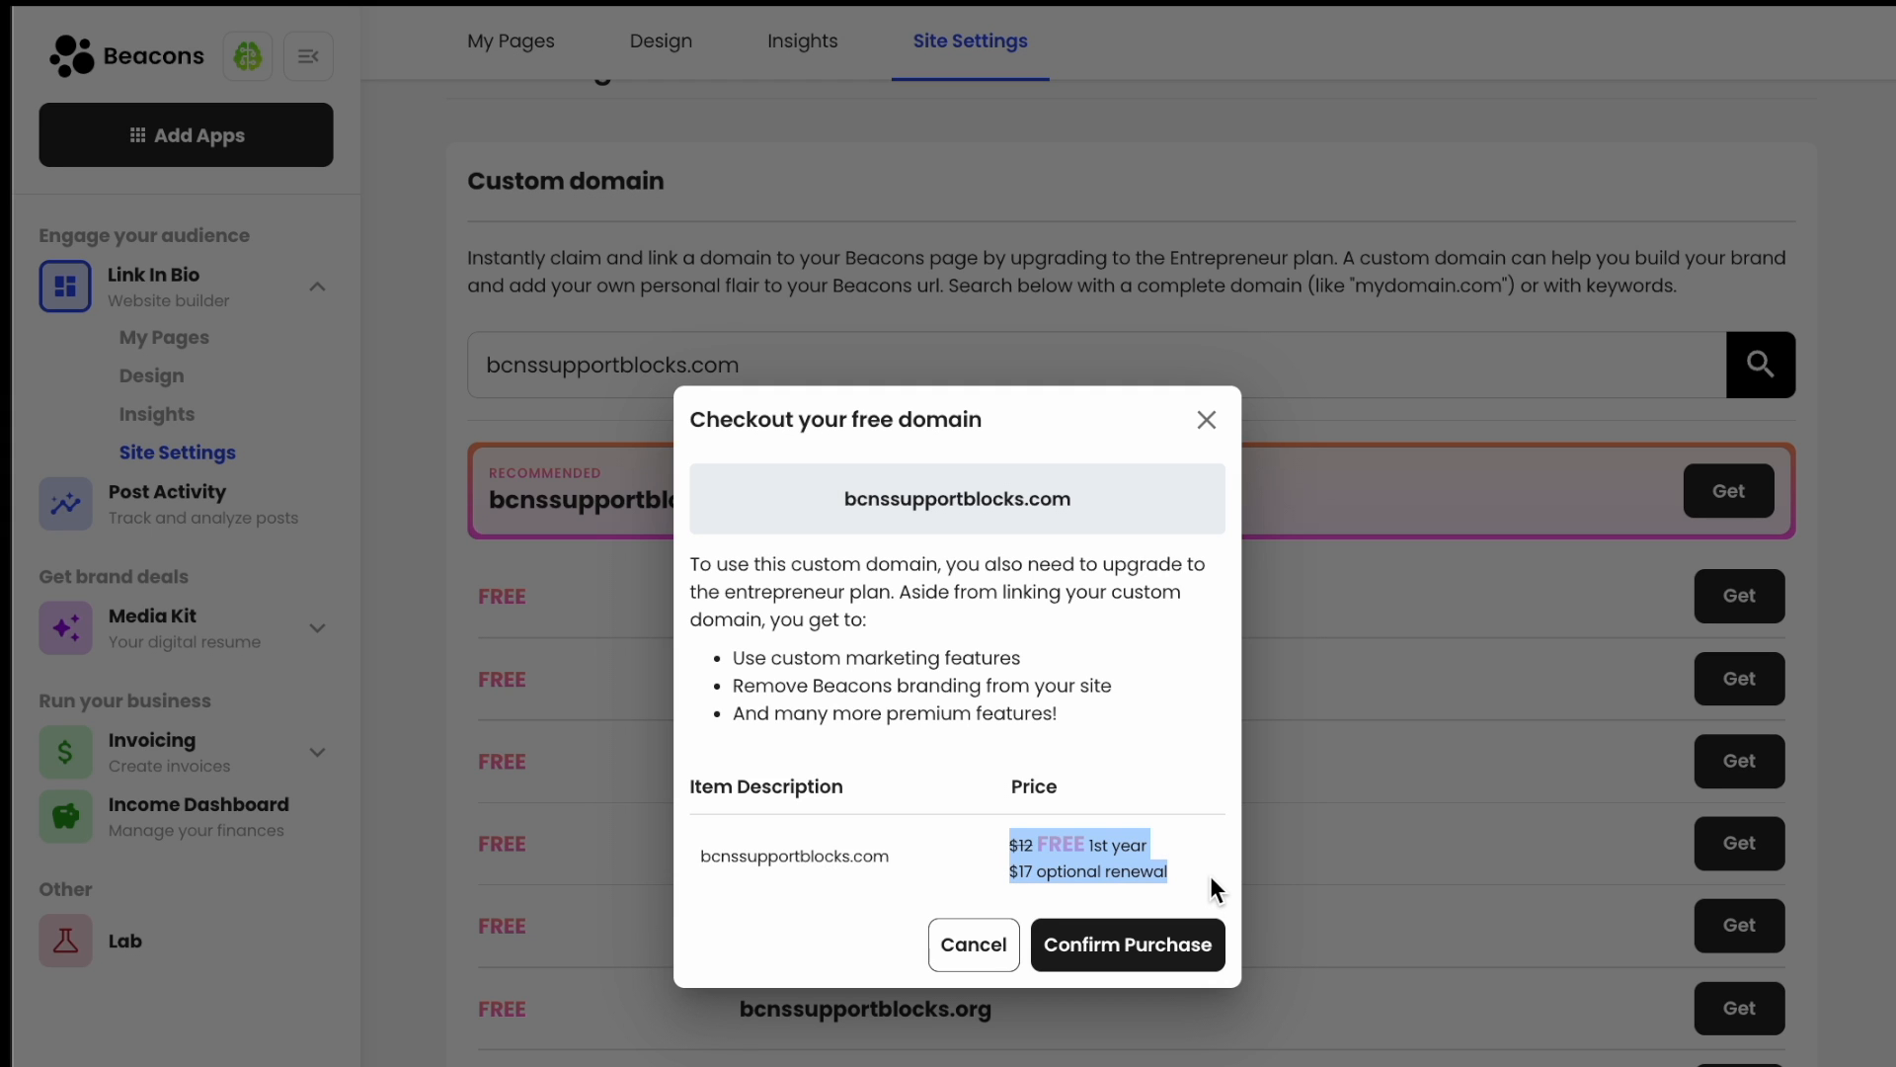
click(1211, 877)
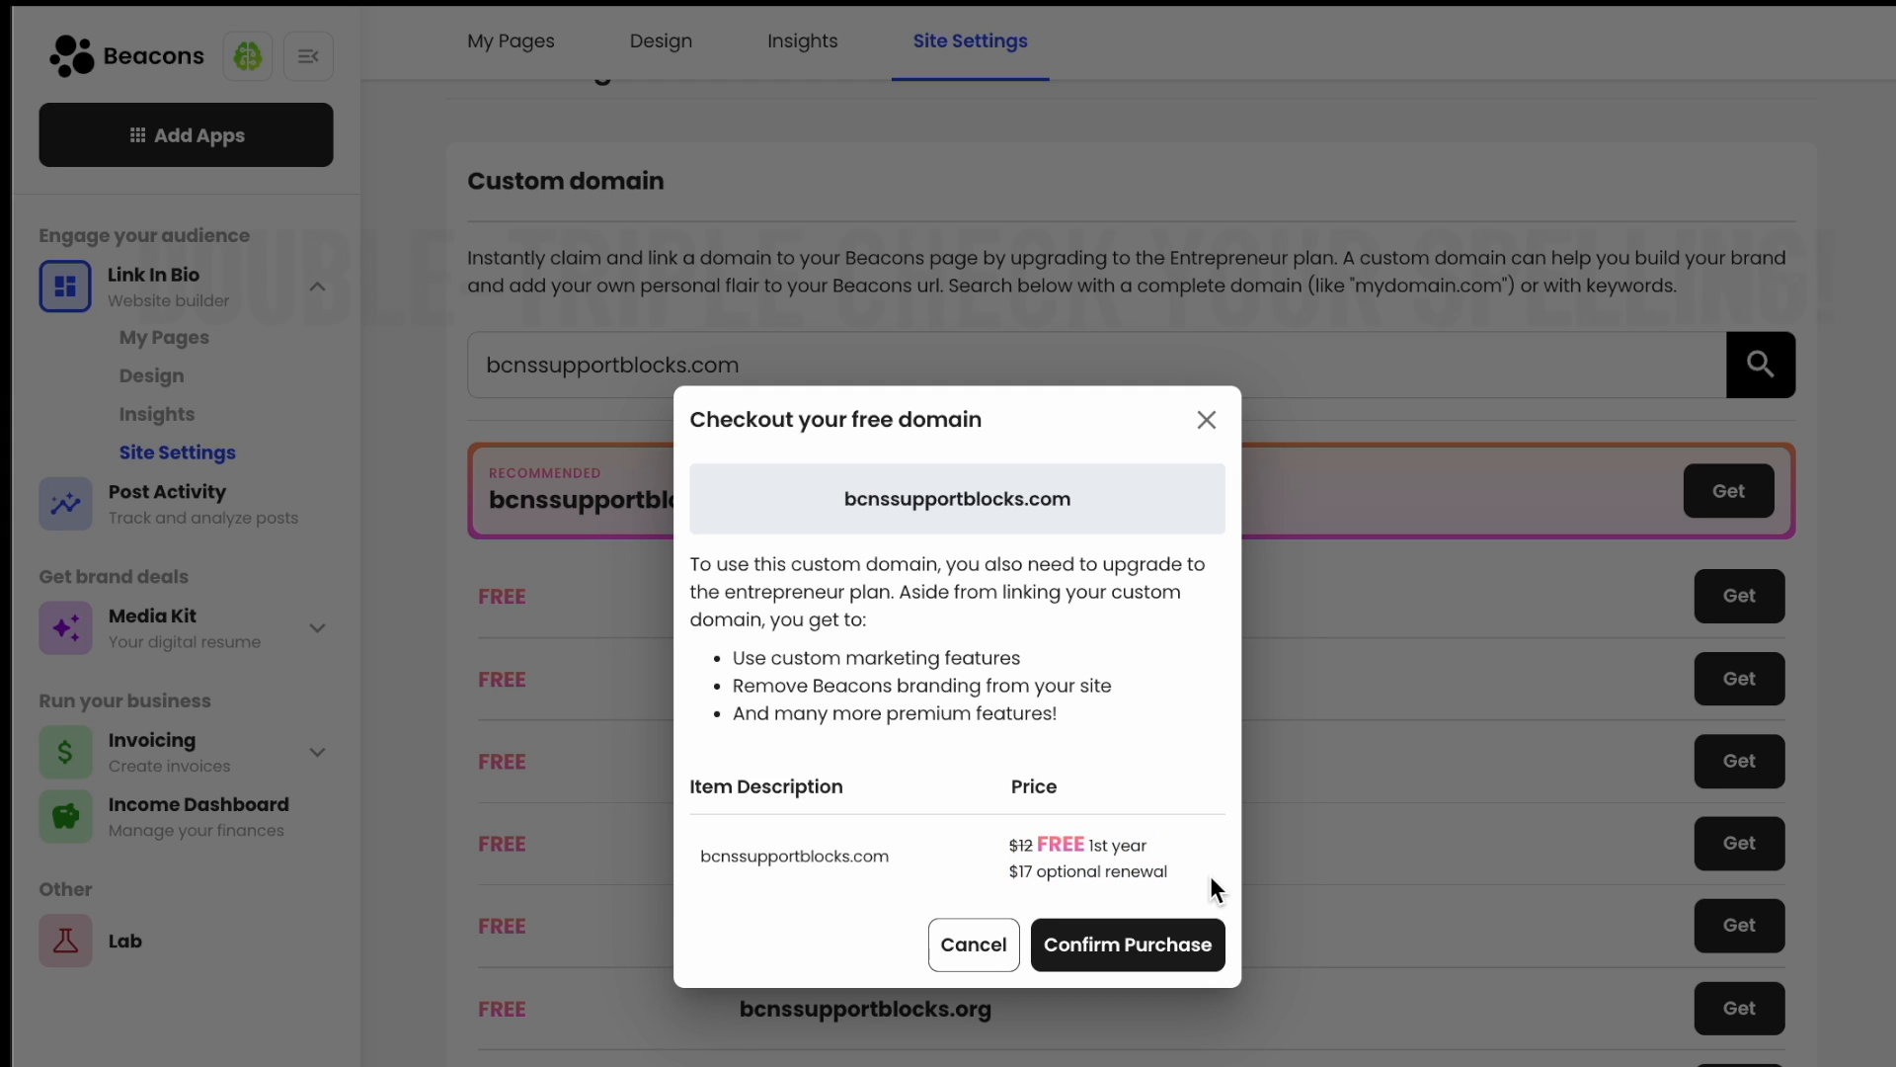
click(1166, 950)
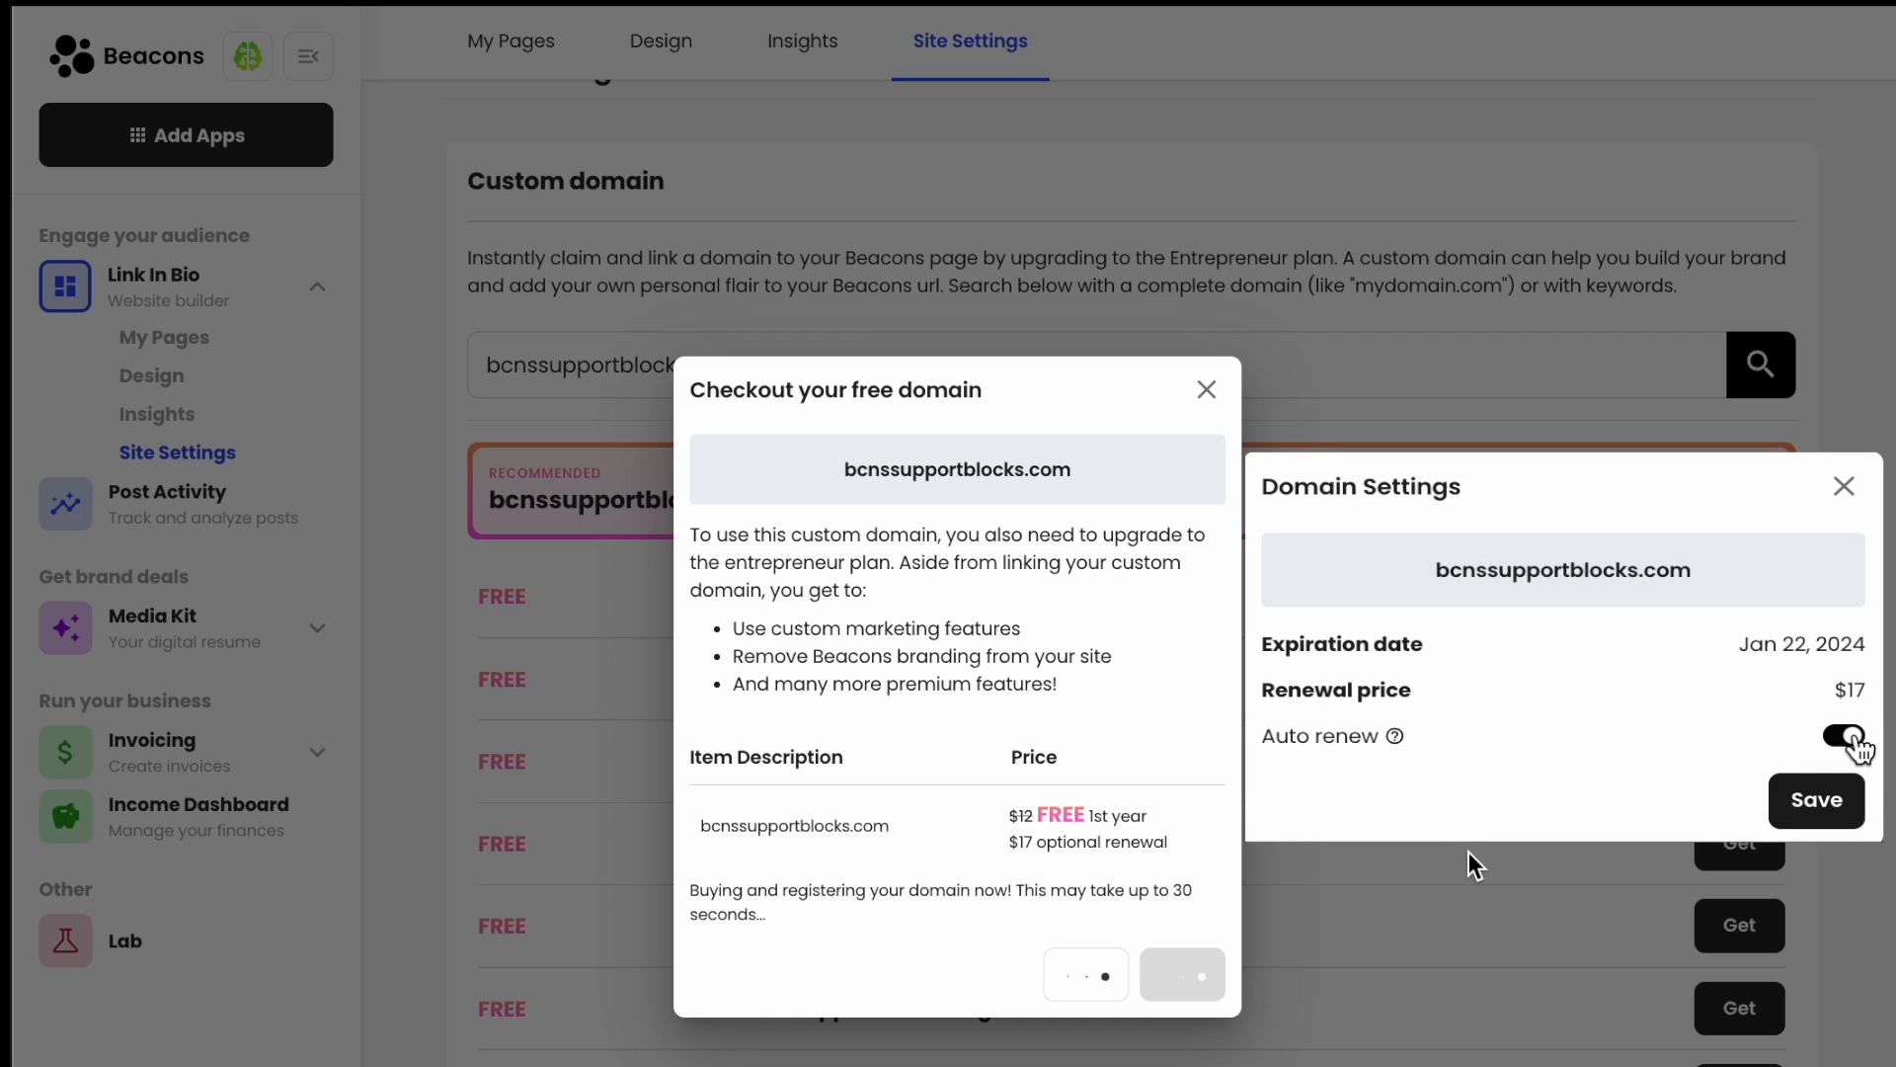
click(1854, 738)
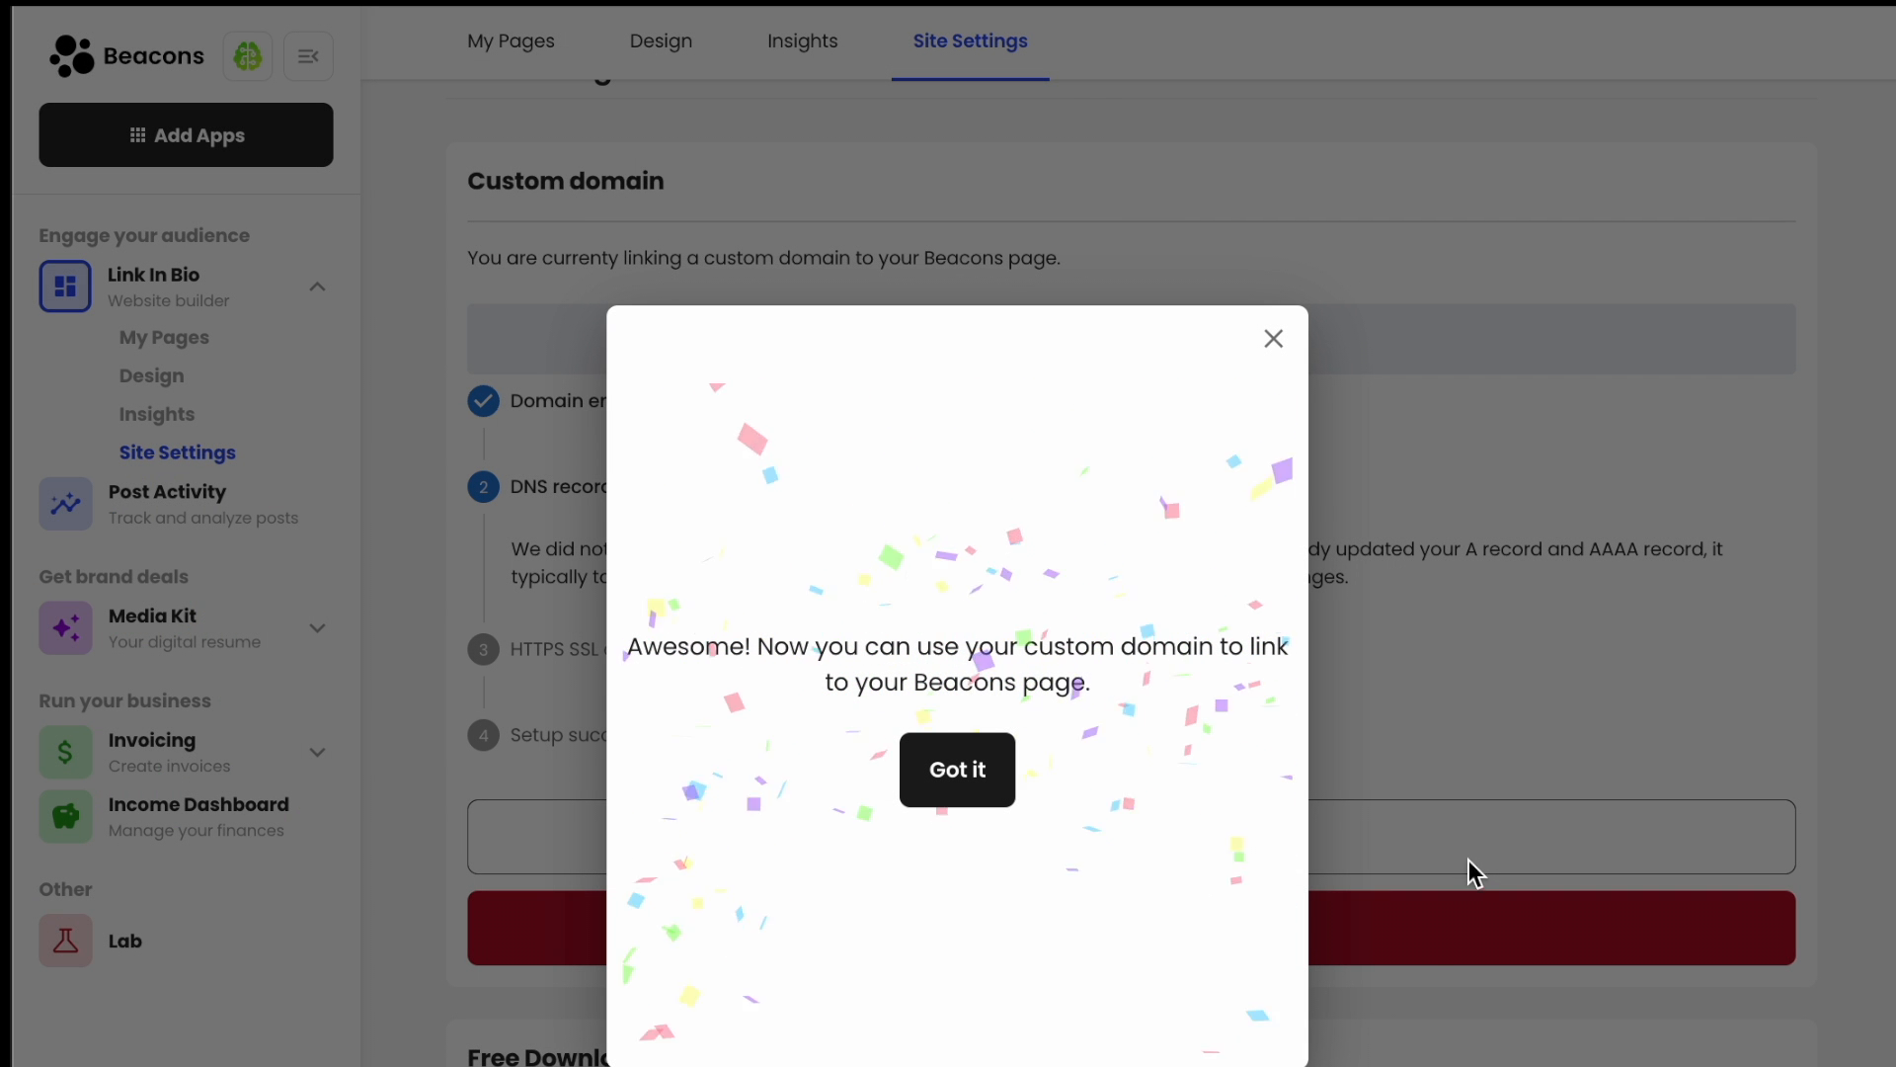
- Dismiss the domain-ready message and select the linked bcnssupportblocks.com domain name
click(976, 777)
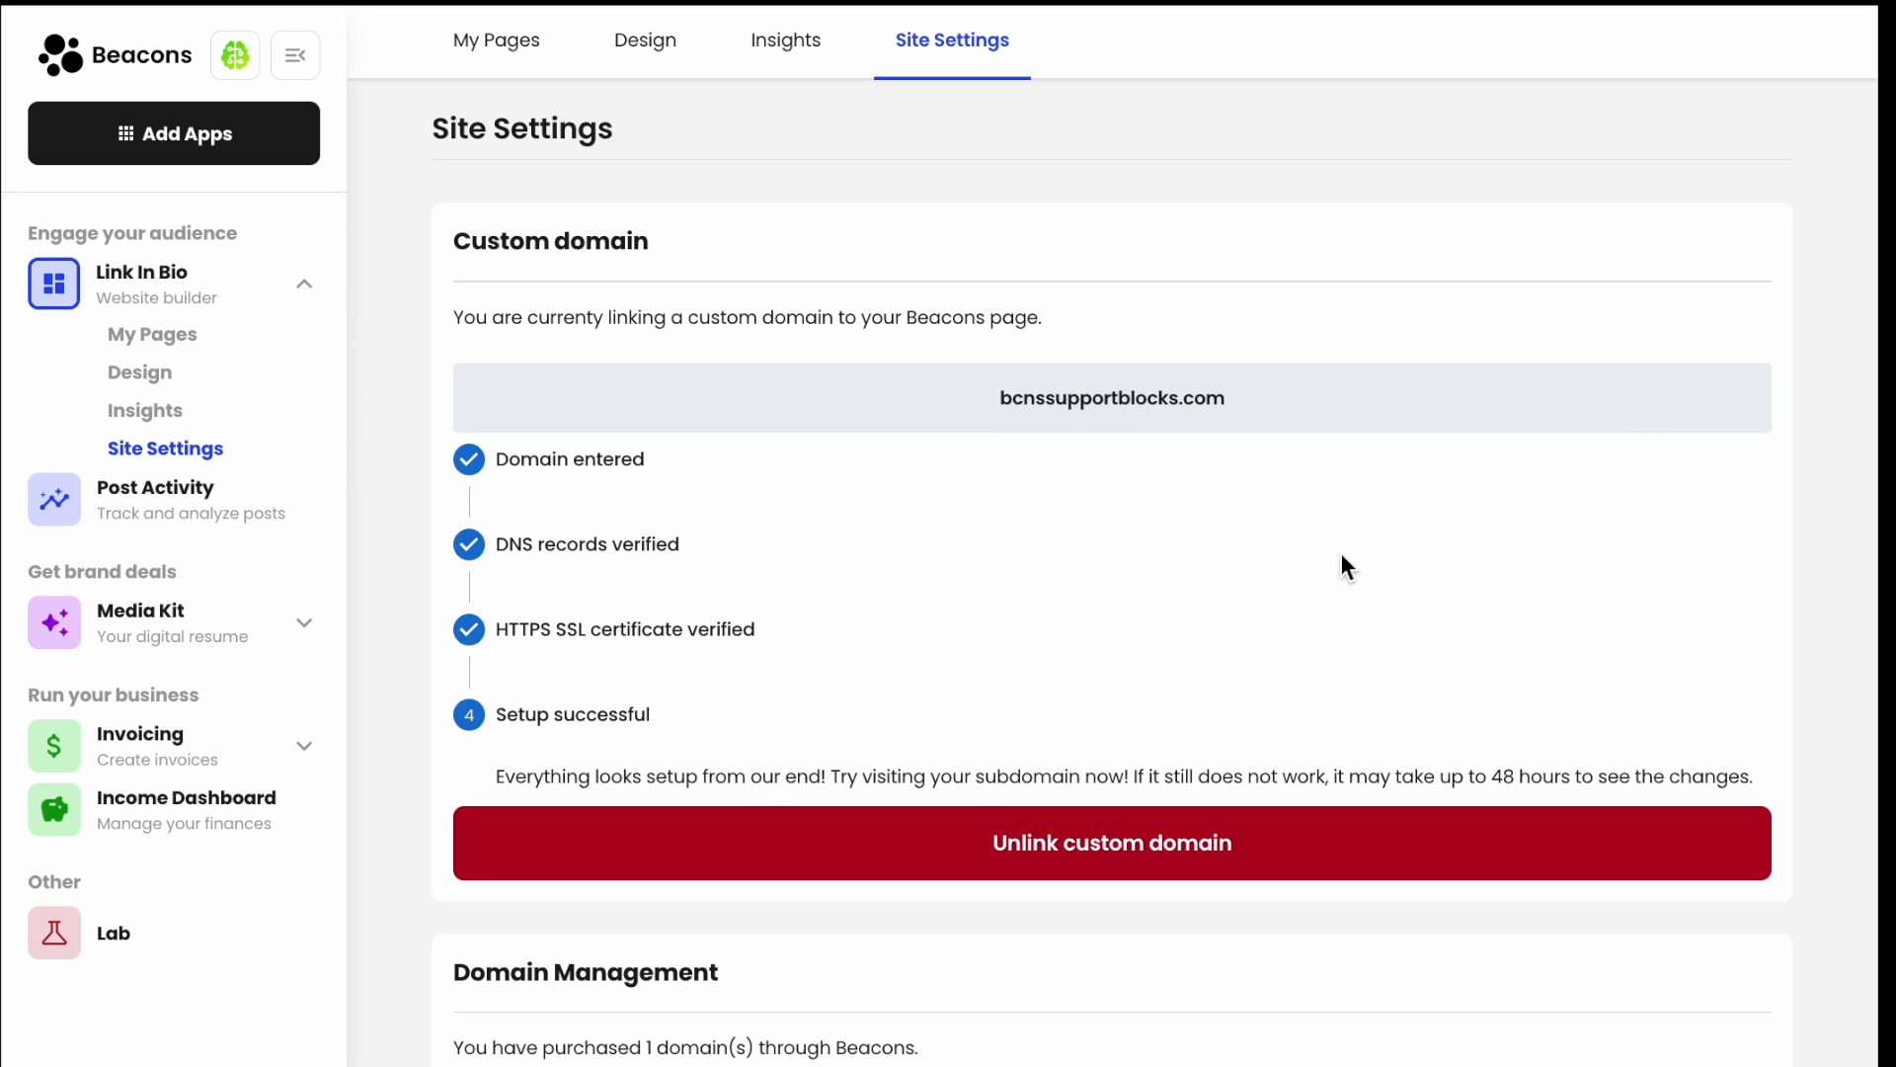
double_click(1084, 414)
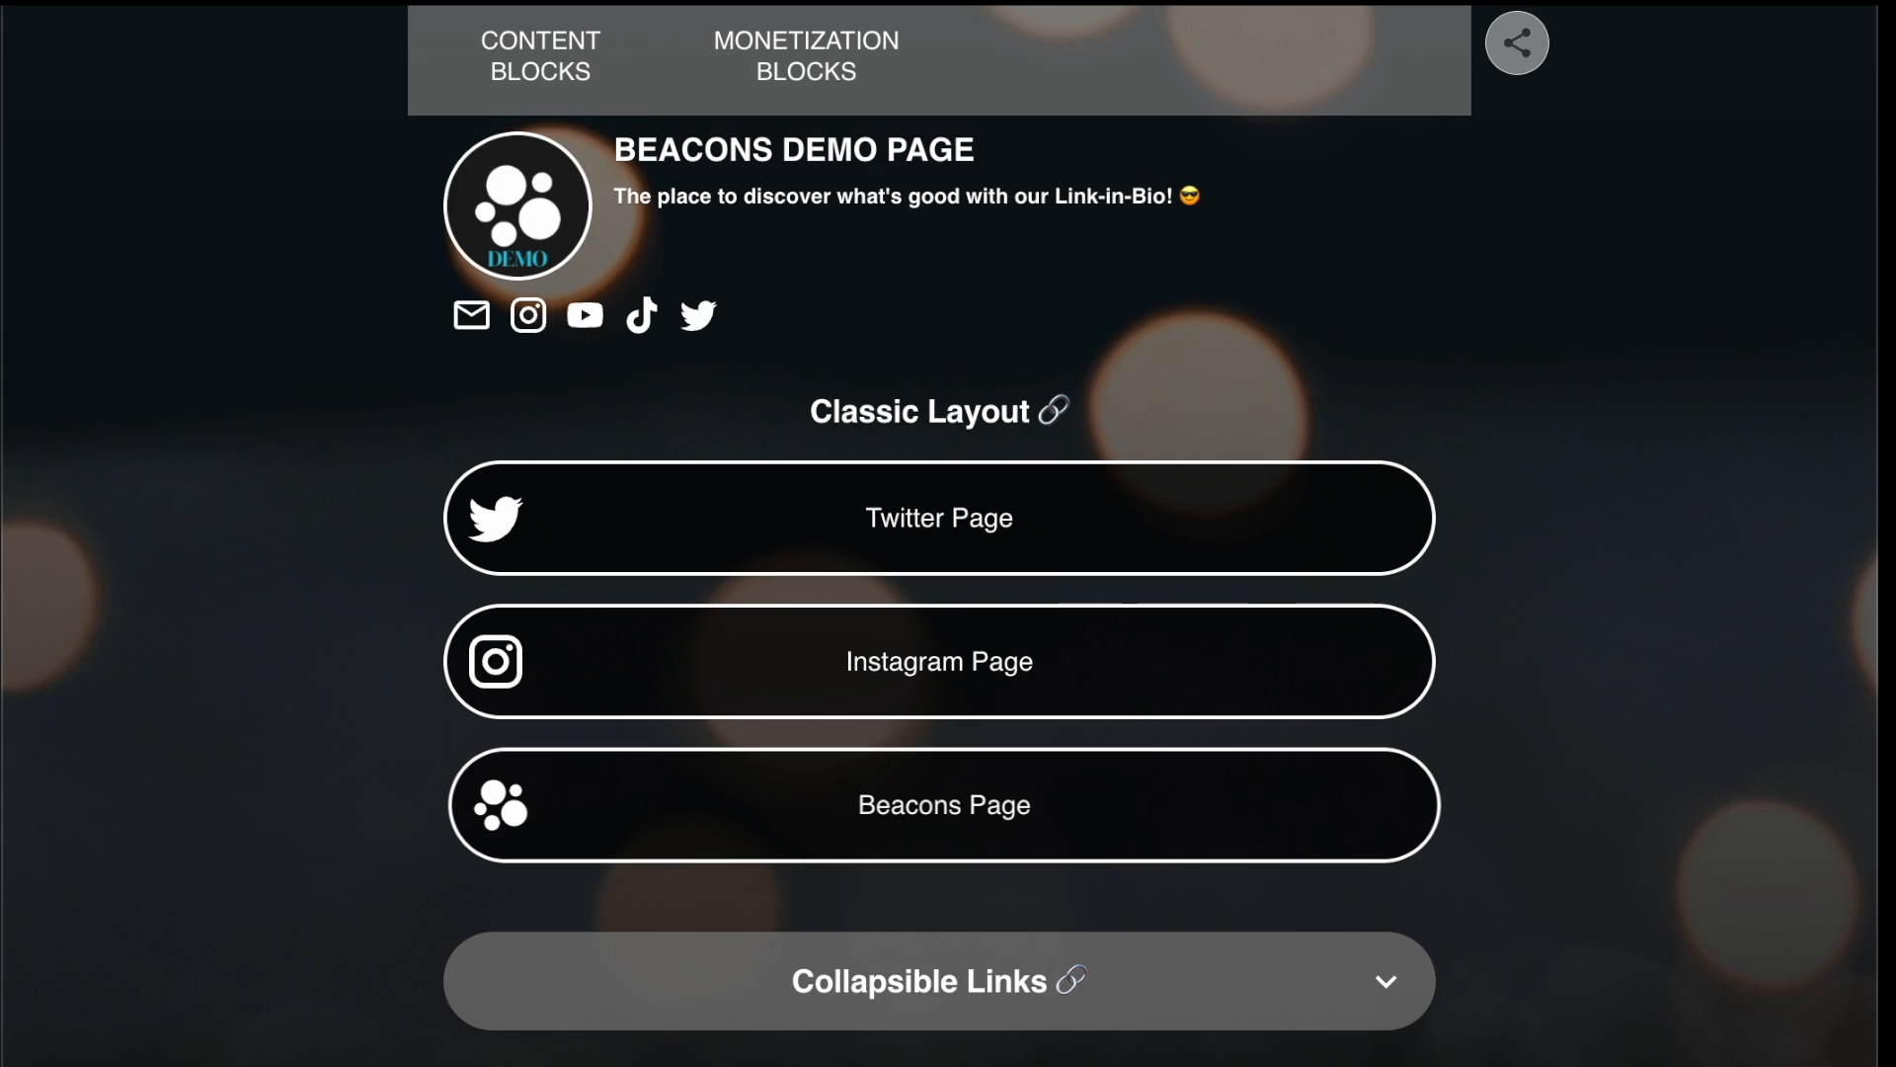
- Scroll through the live Beacons Demo Page served at the new custom domain
scroll(729, 508, down, 6)
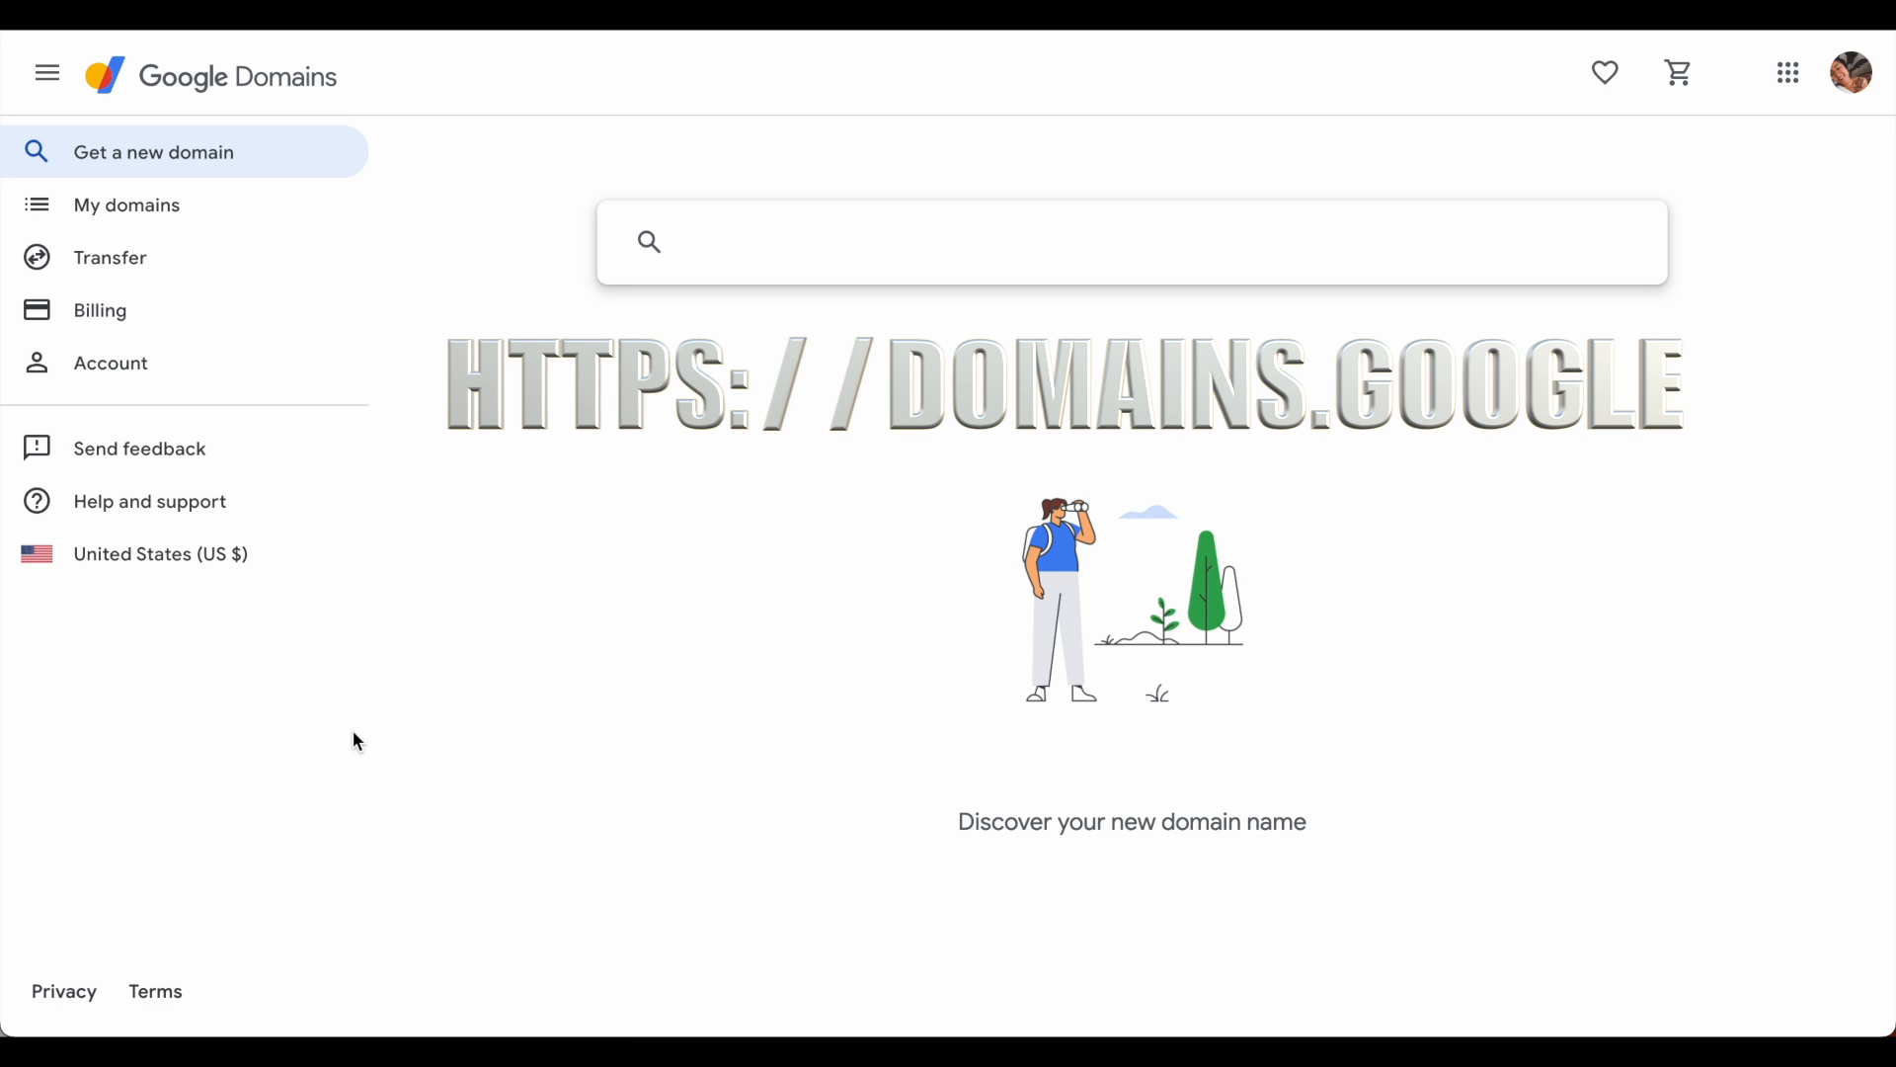
- Search Google Domains for beaconssupport.page and add the $10/year result to the cart
text(beaconssupport.page)
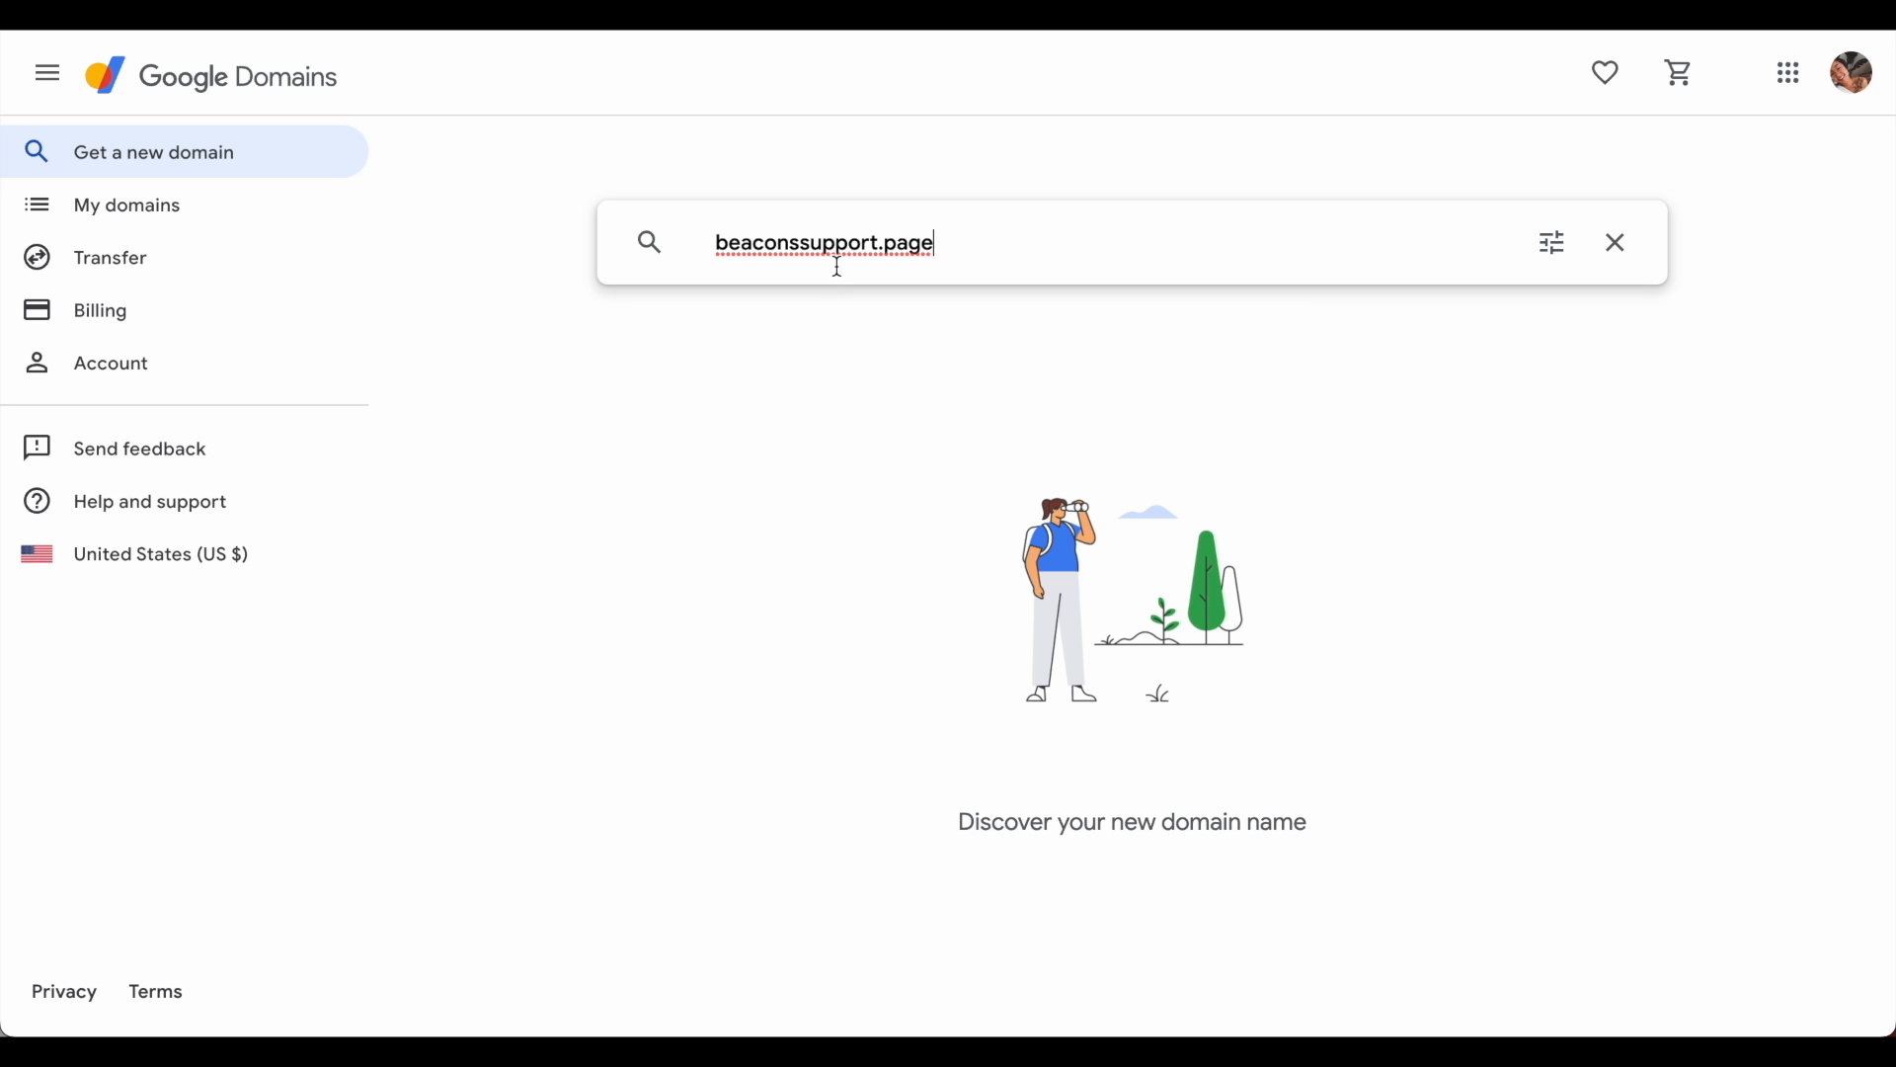
key(Return)
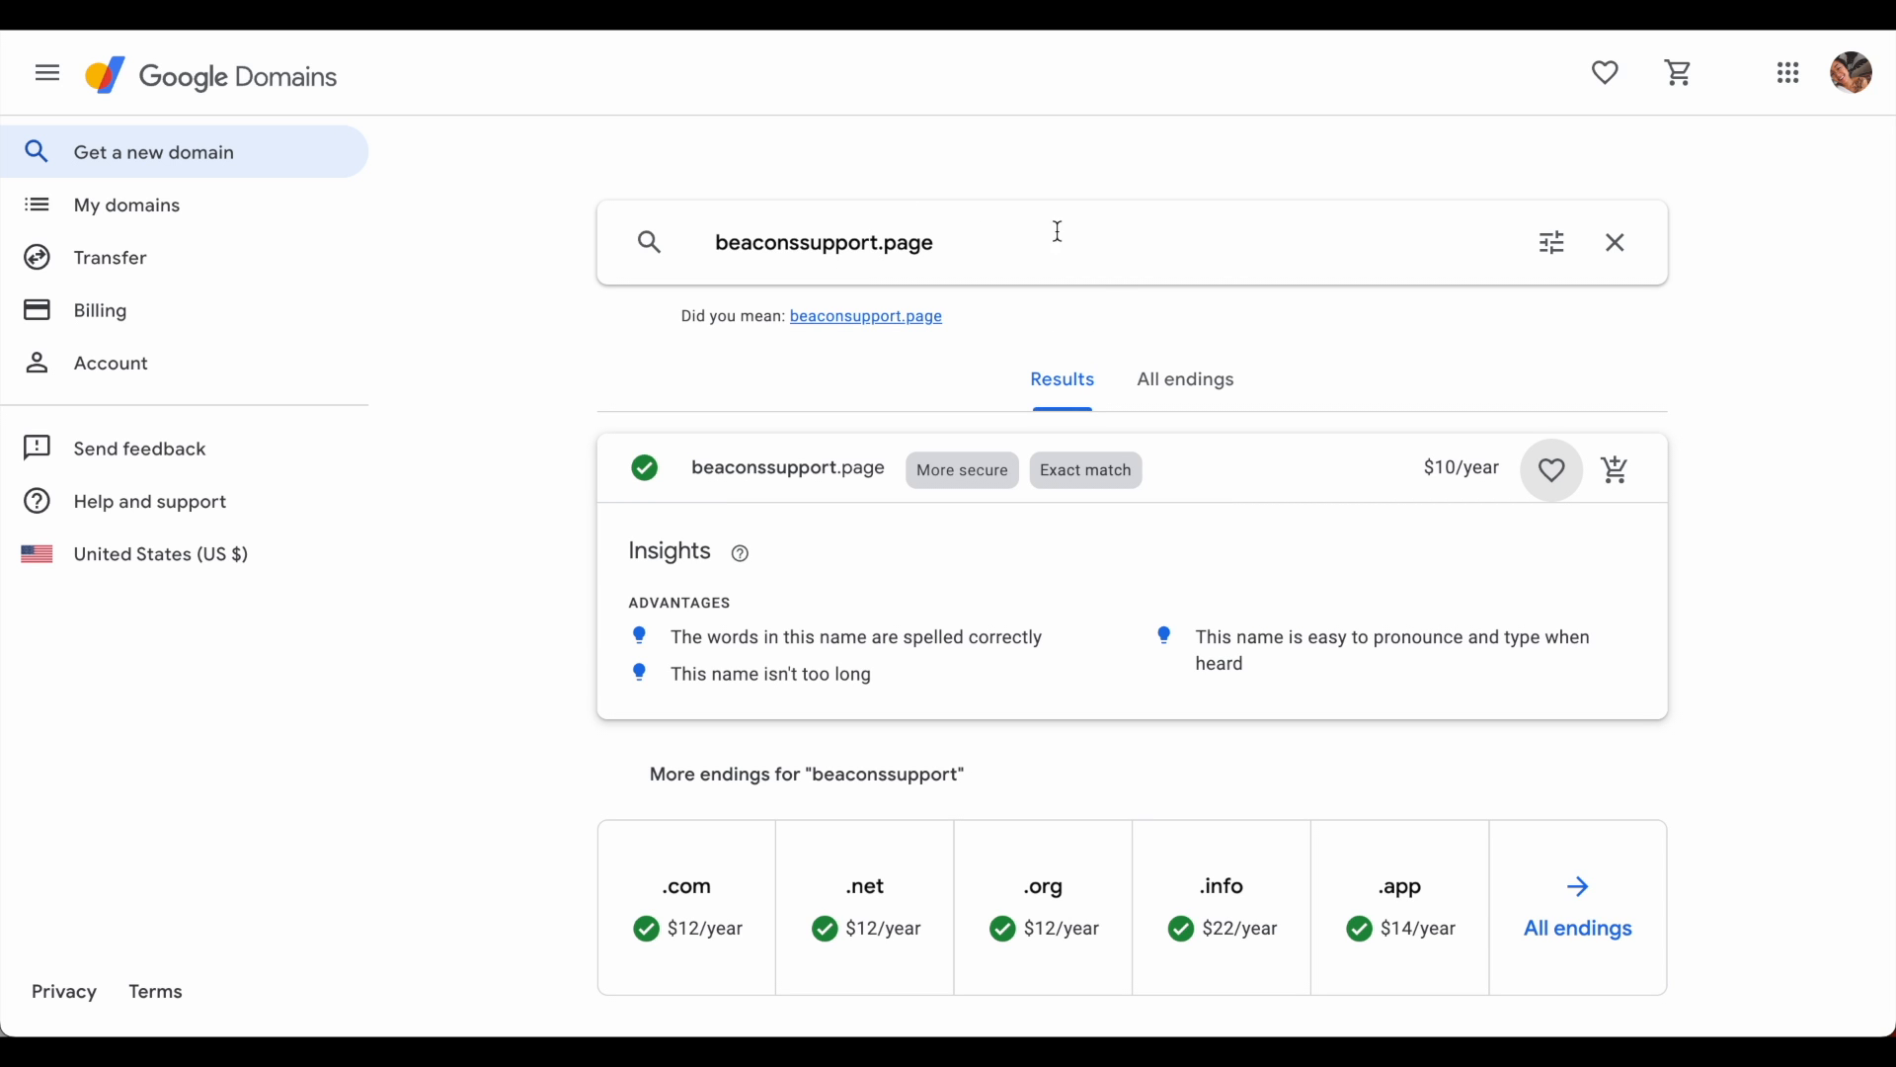
scroll(1111, 516, down, 4)
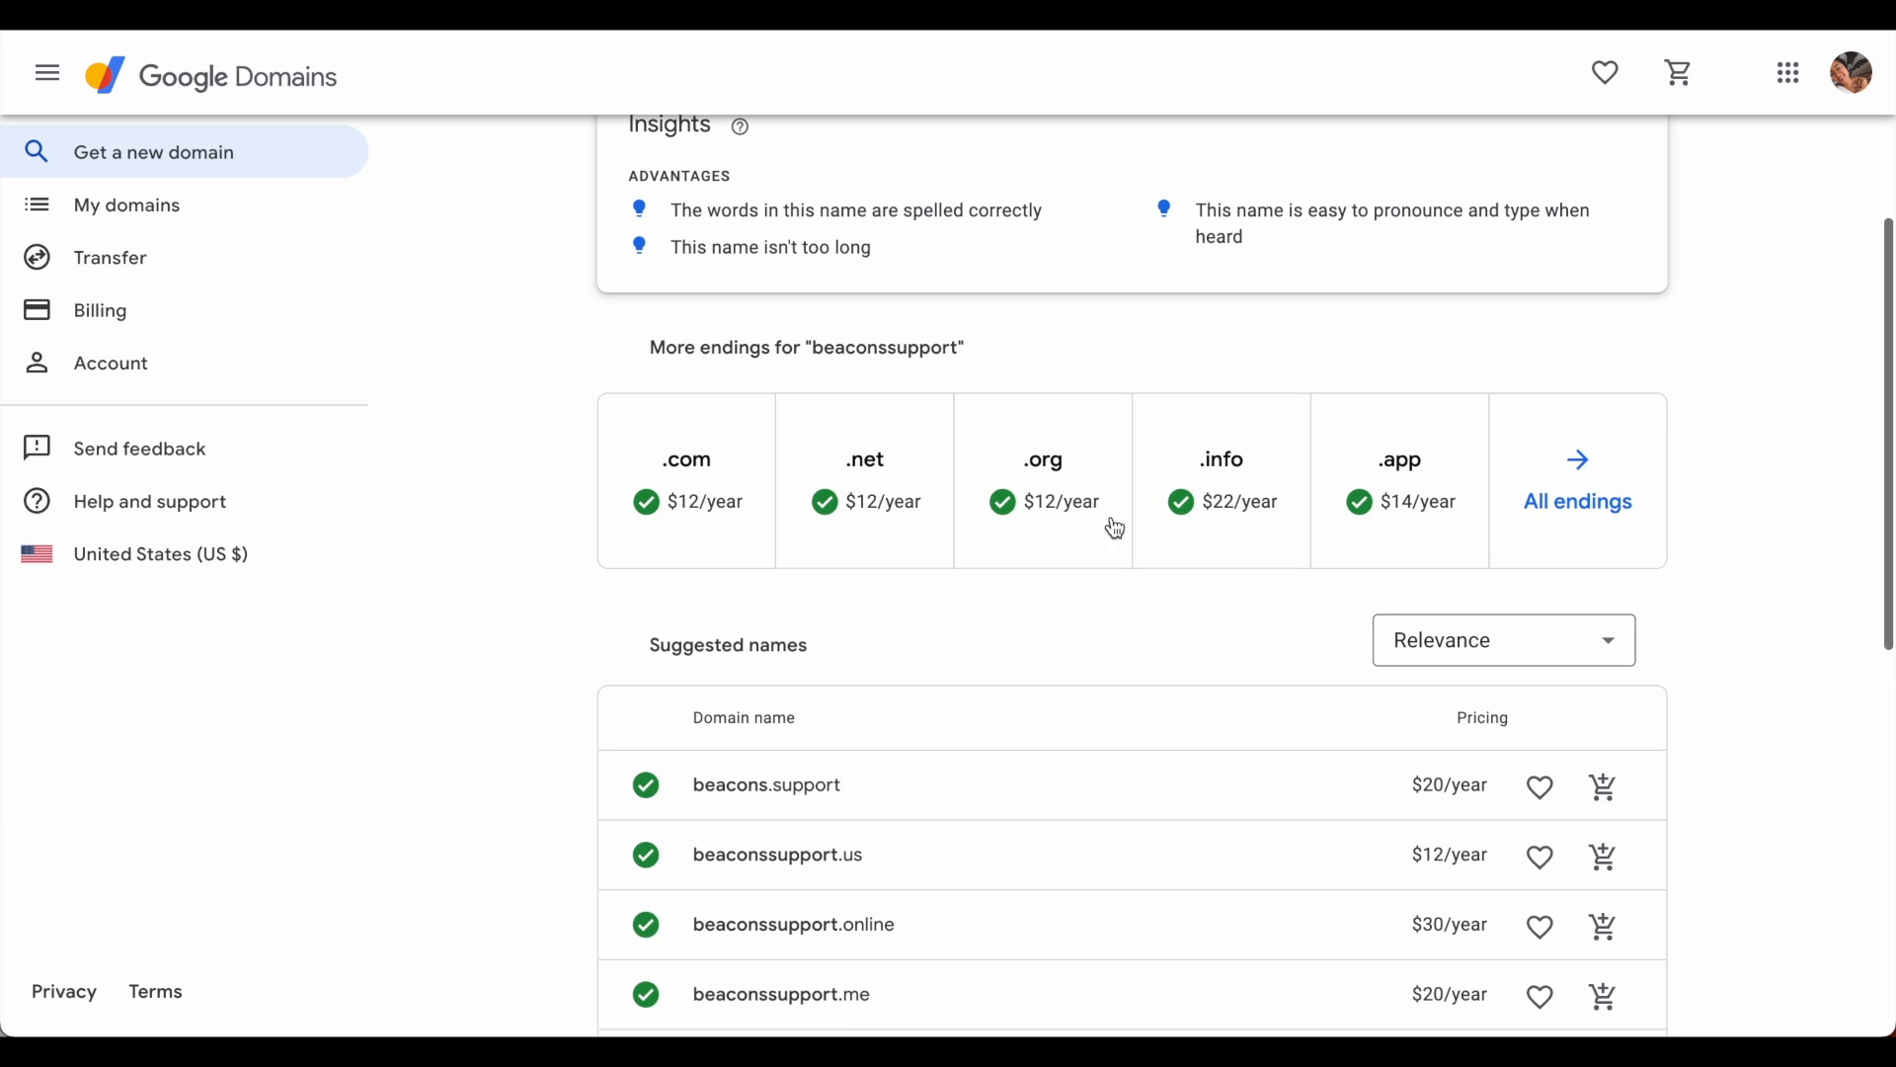
scroll(1609, 542, down, 4)
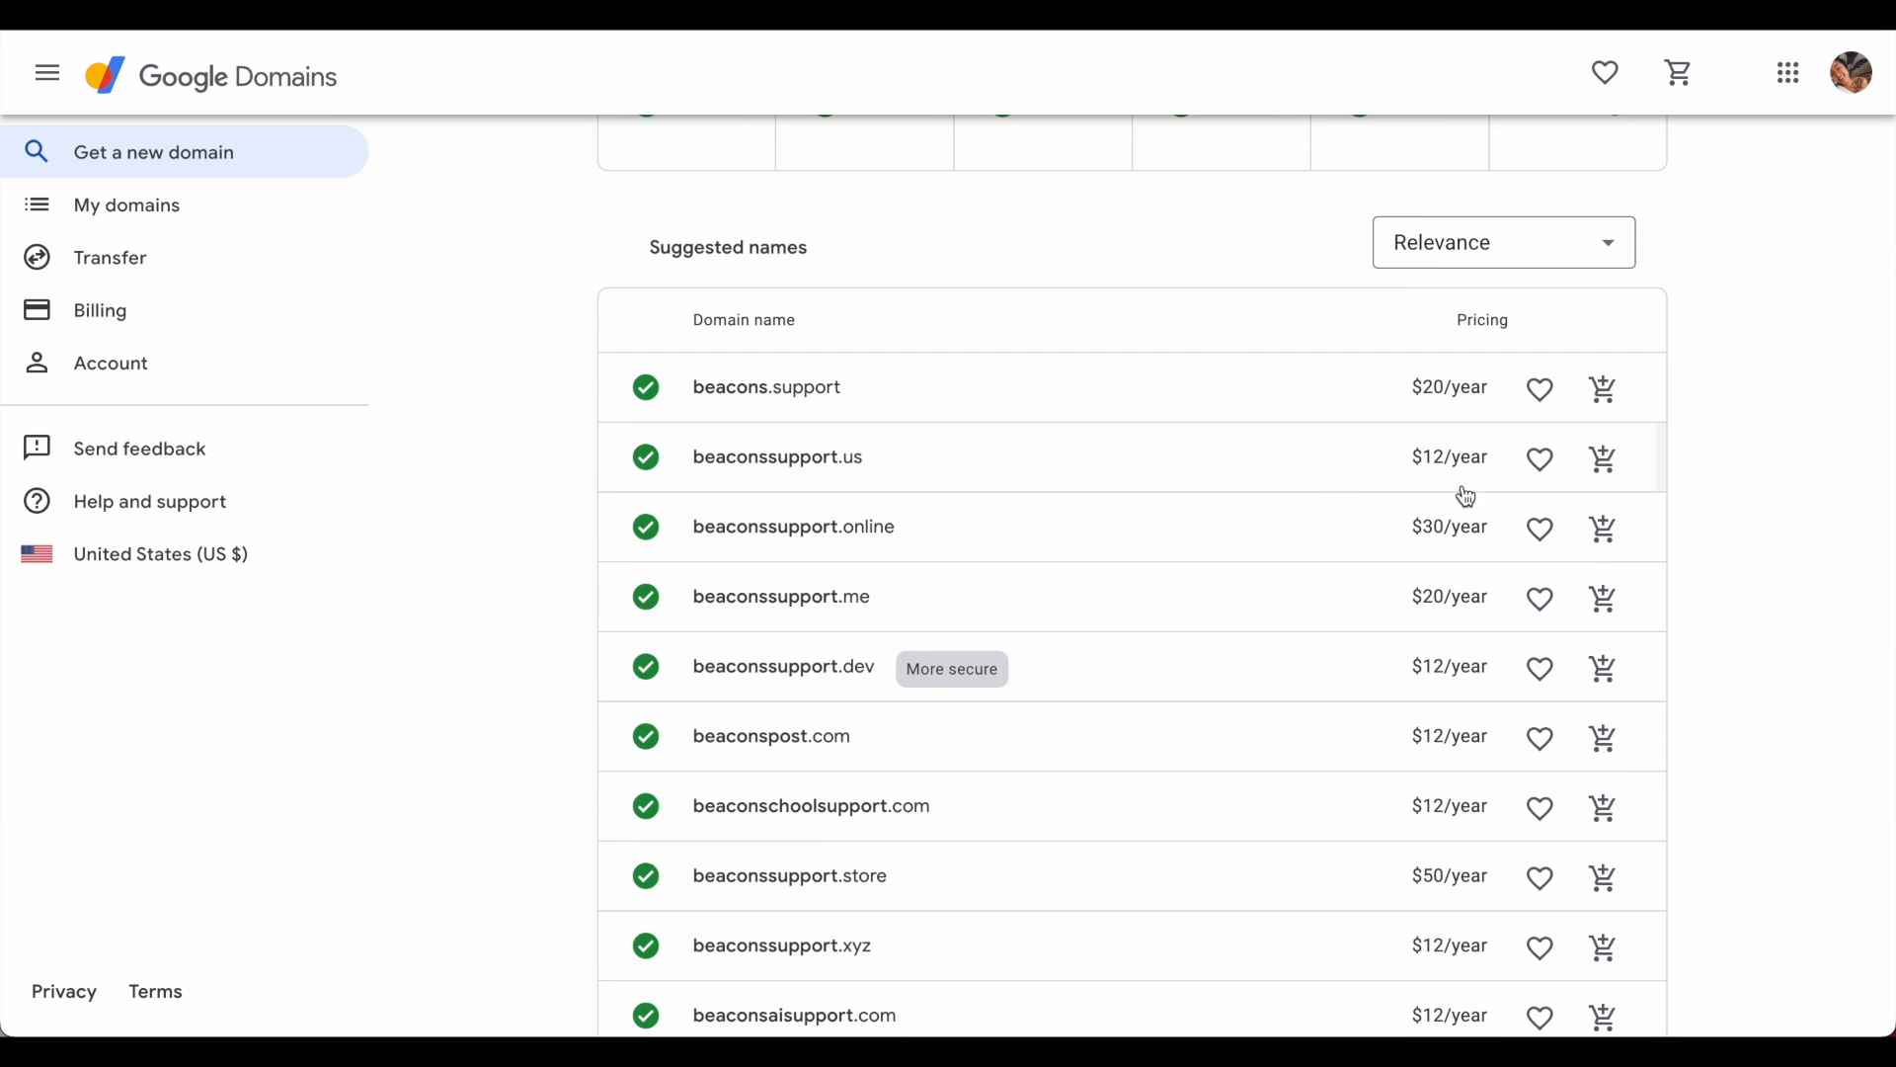
scroll(1494, 573, down, 5)
scroll(1501, 574, up, 6)
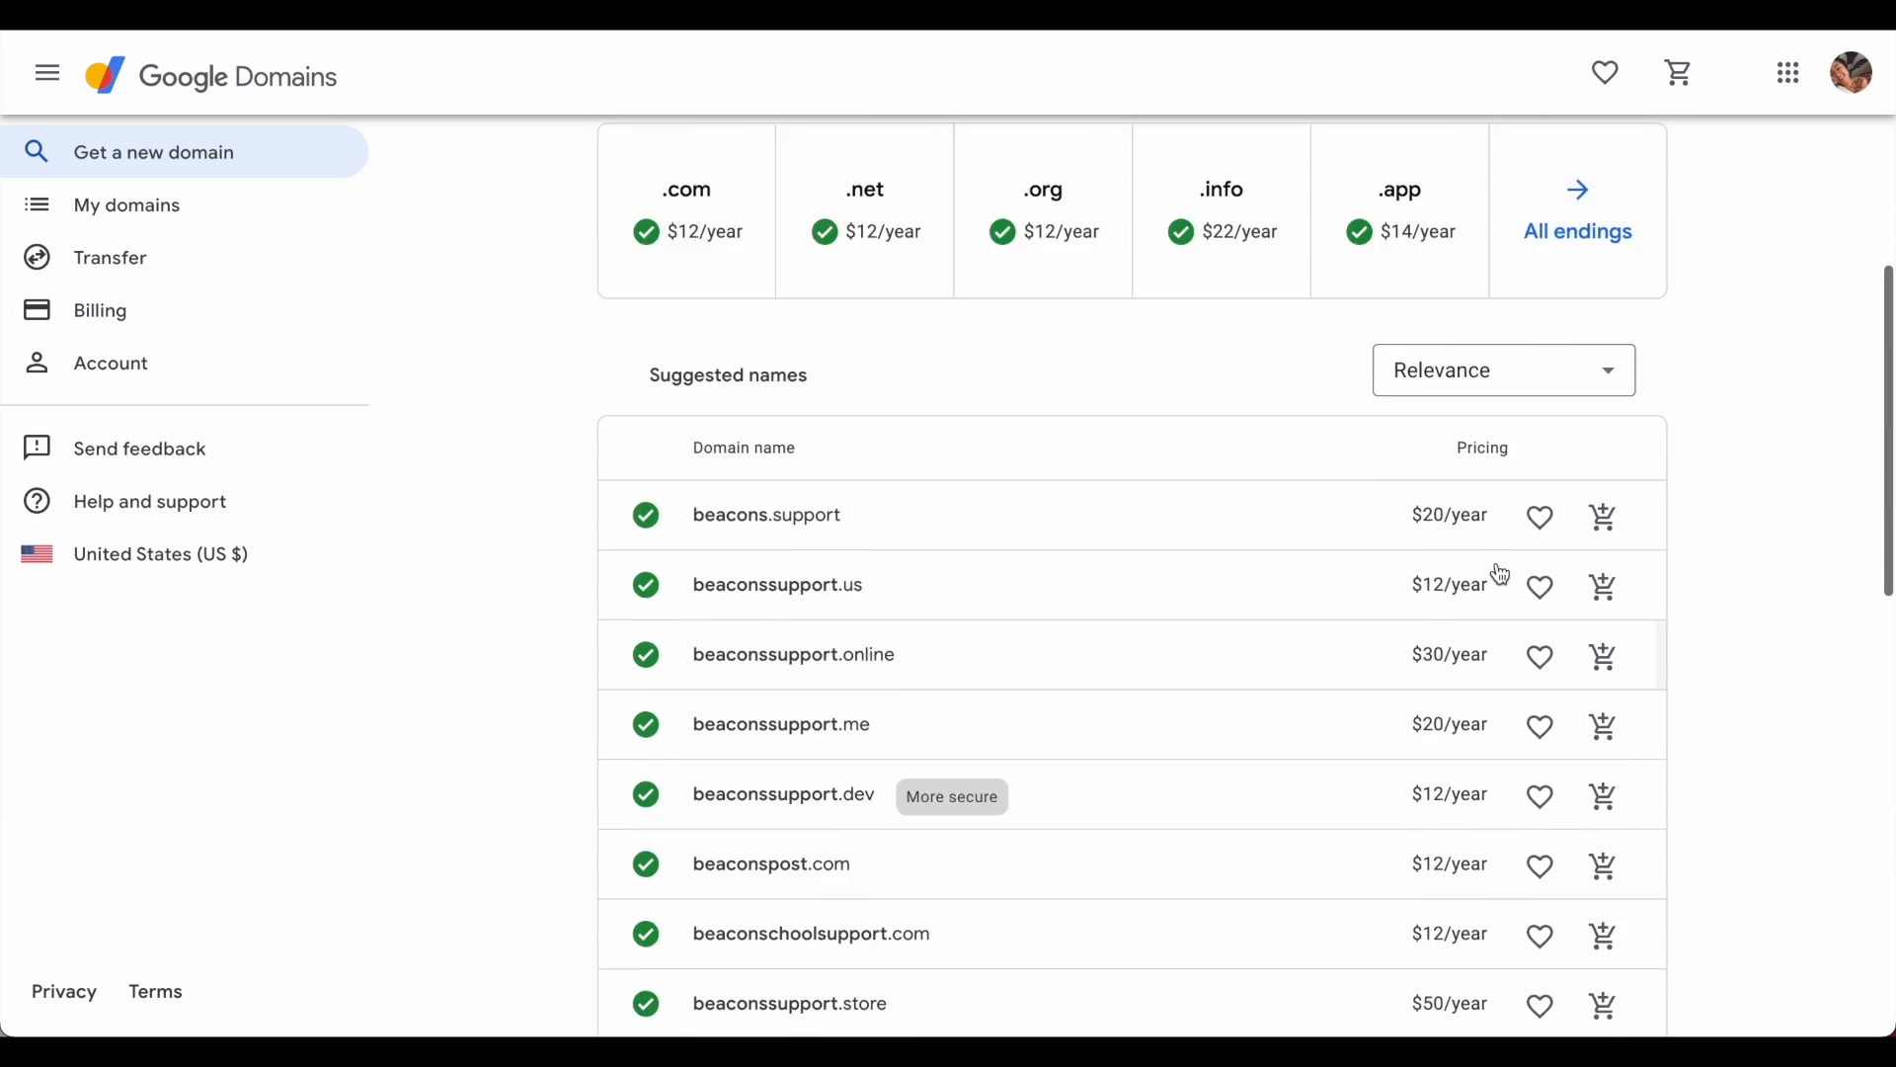
scroll(1498, 571, up, 7)
click(1617, 471)
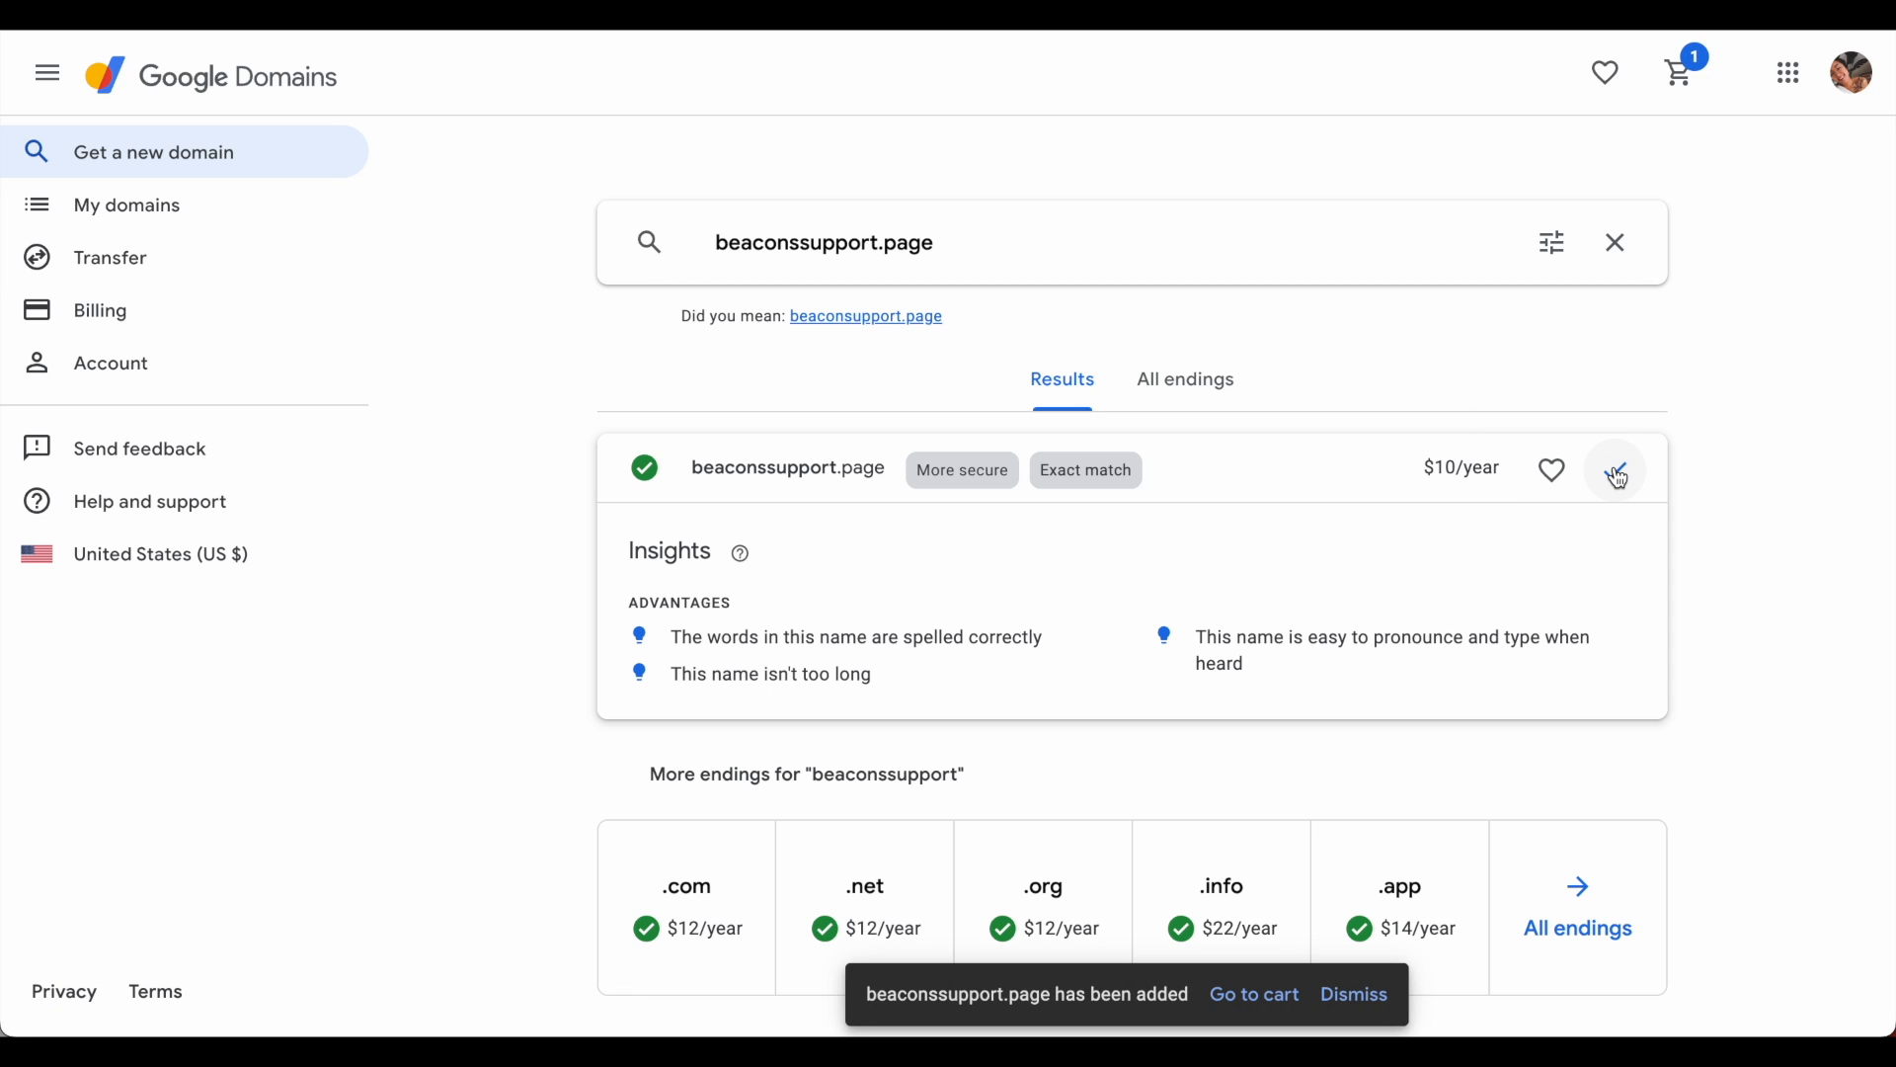
- In the cart, keep a one-year registration for beaconssupport.page and turn auto-renew off
click(1271, 992)
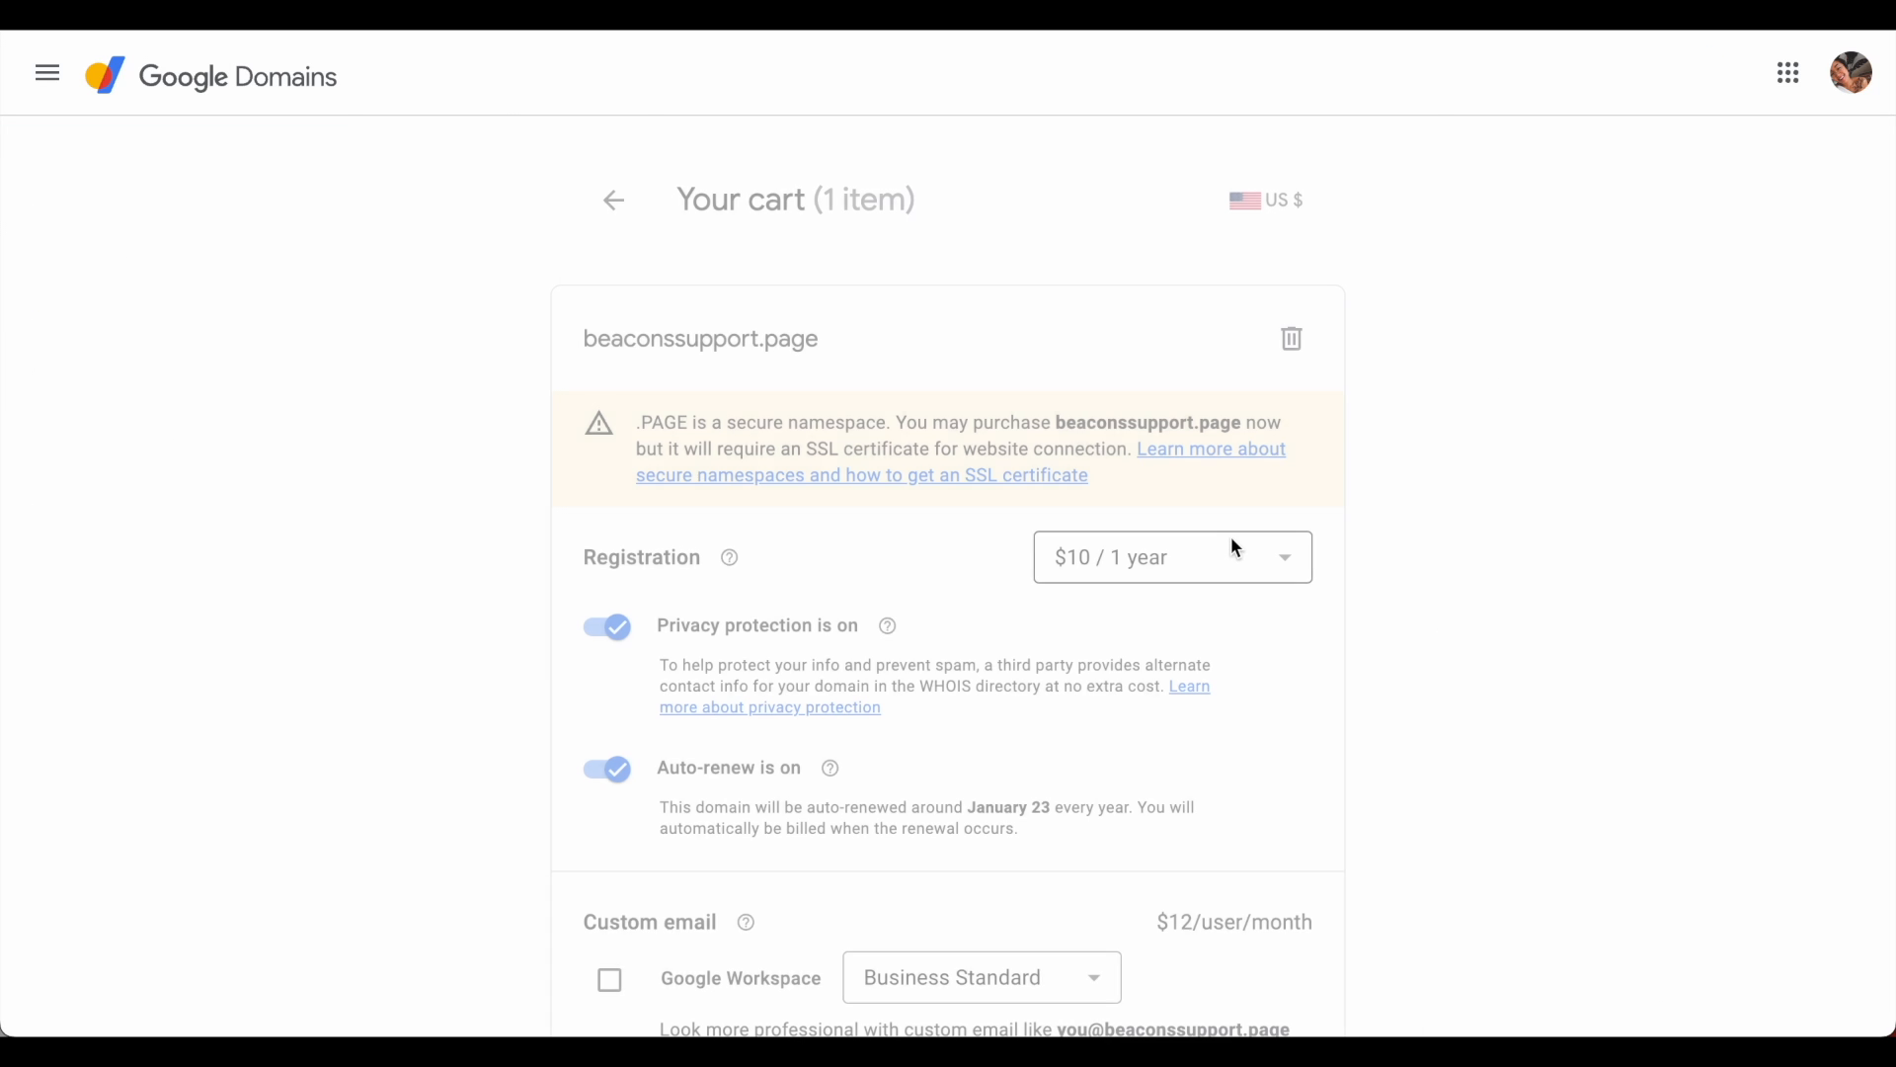
scroll(1237, 548, down, 1)
scroll(1236, 548, down, 1)
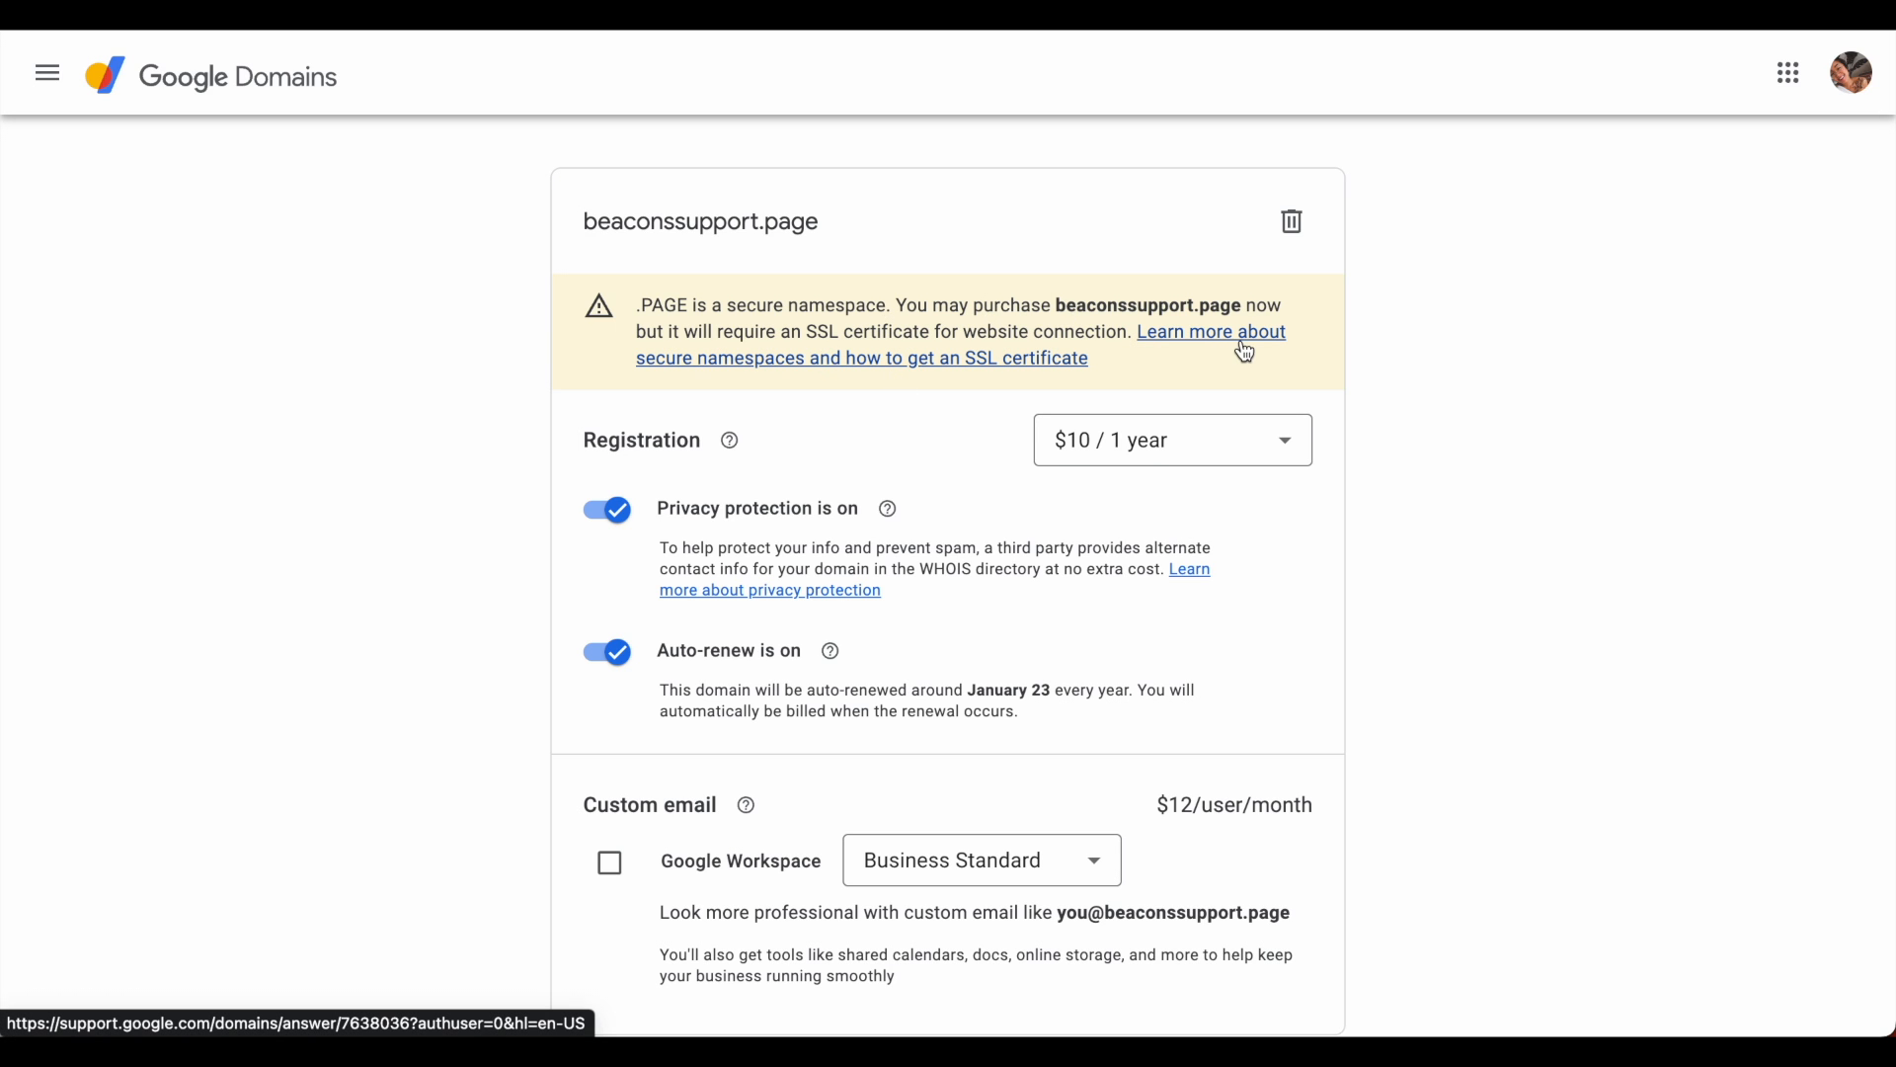
scroll(1240, 341, down, 1)
click(1292, 355)
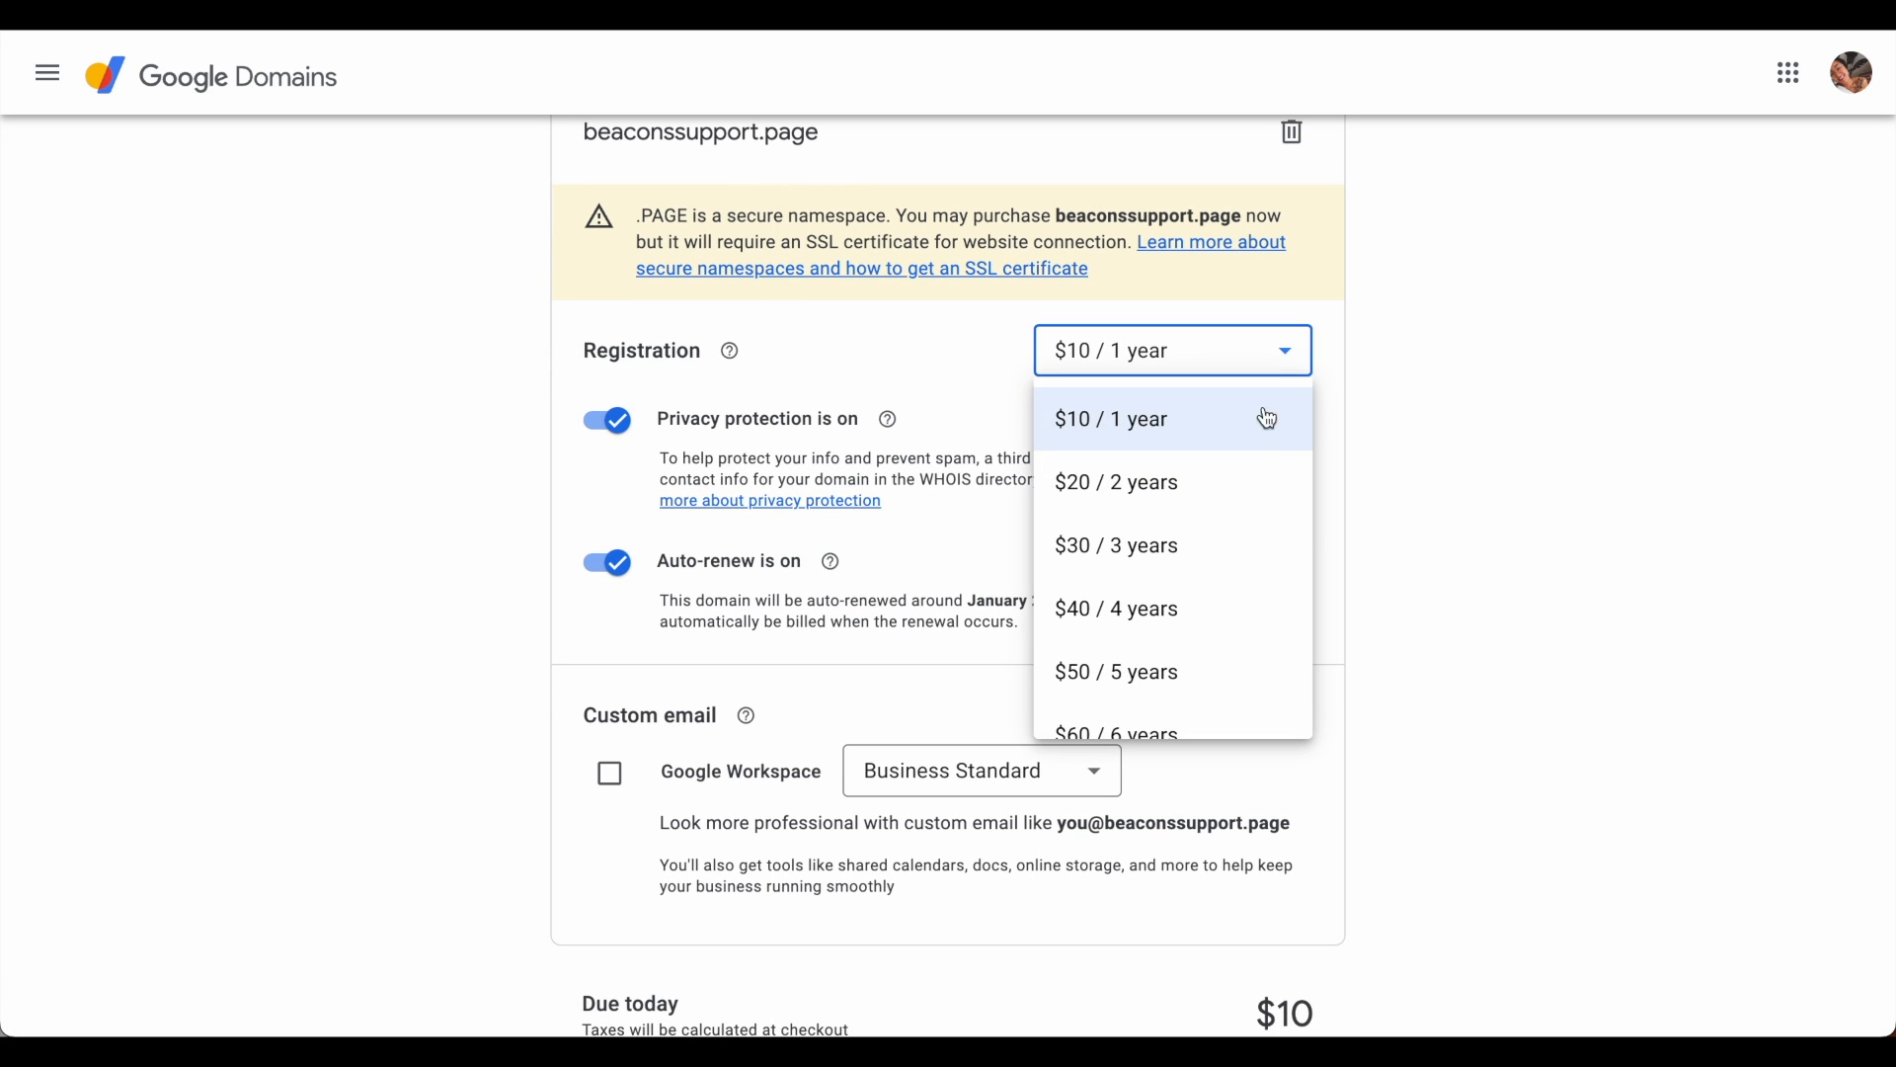
scroll(1250, 524, down, 2)
scroll(1250, 521, down, 3)
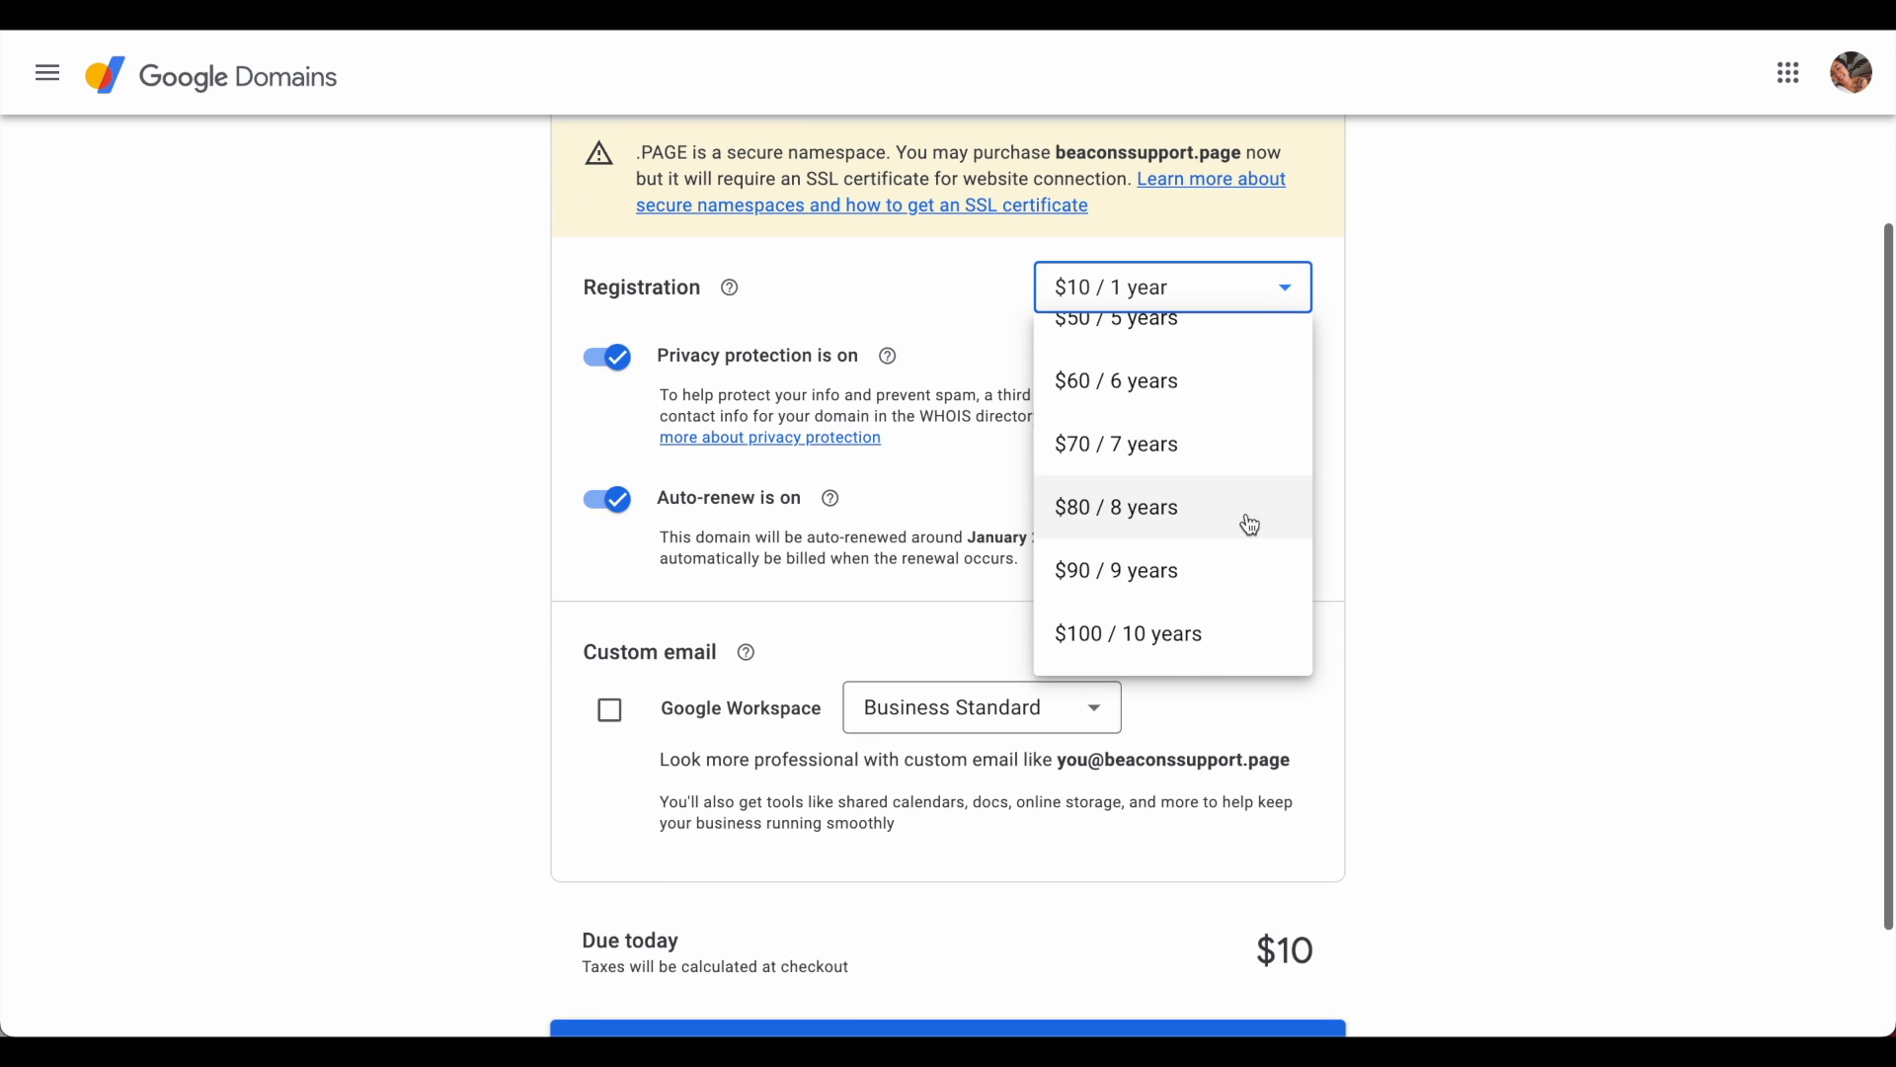
scroll(1249, 539, up, 1)
scroll(1250, 547, up, 3)
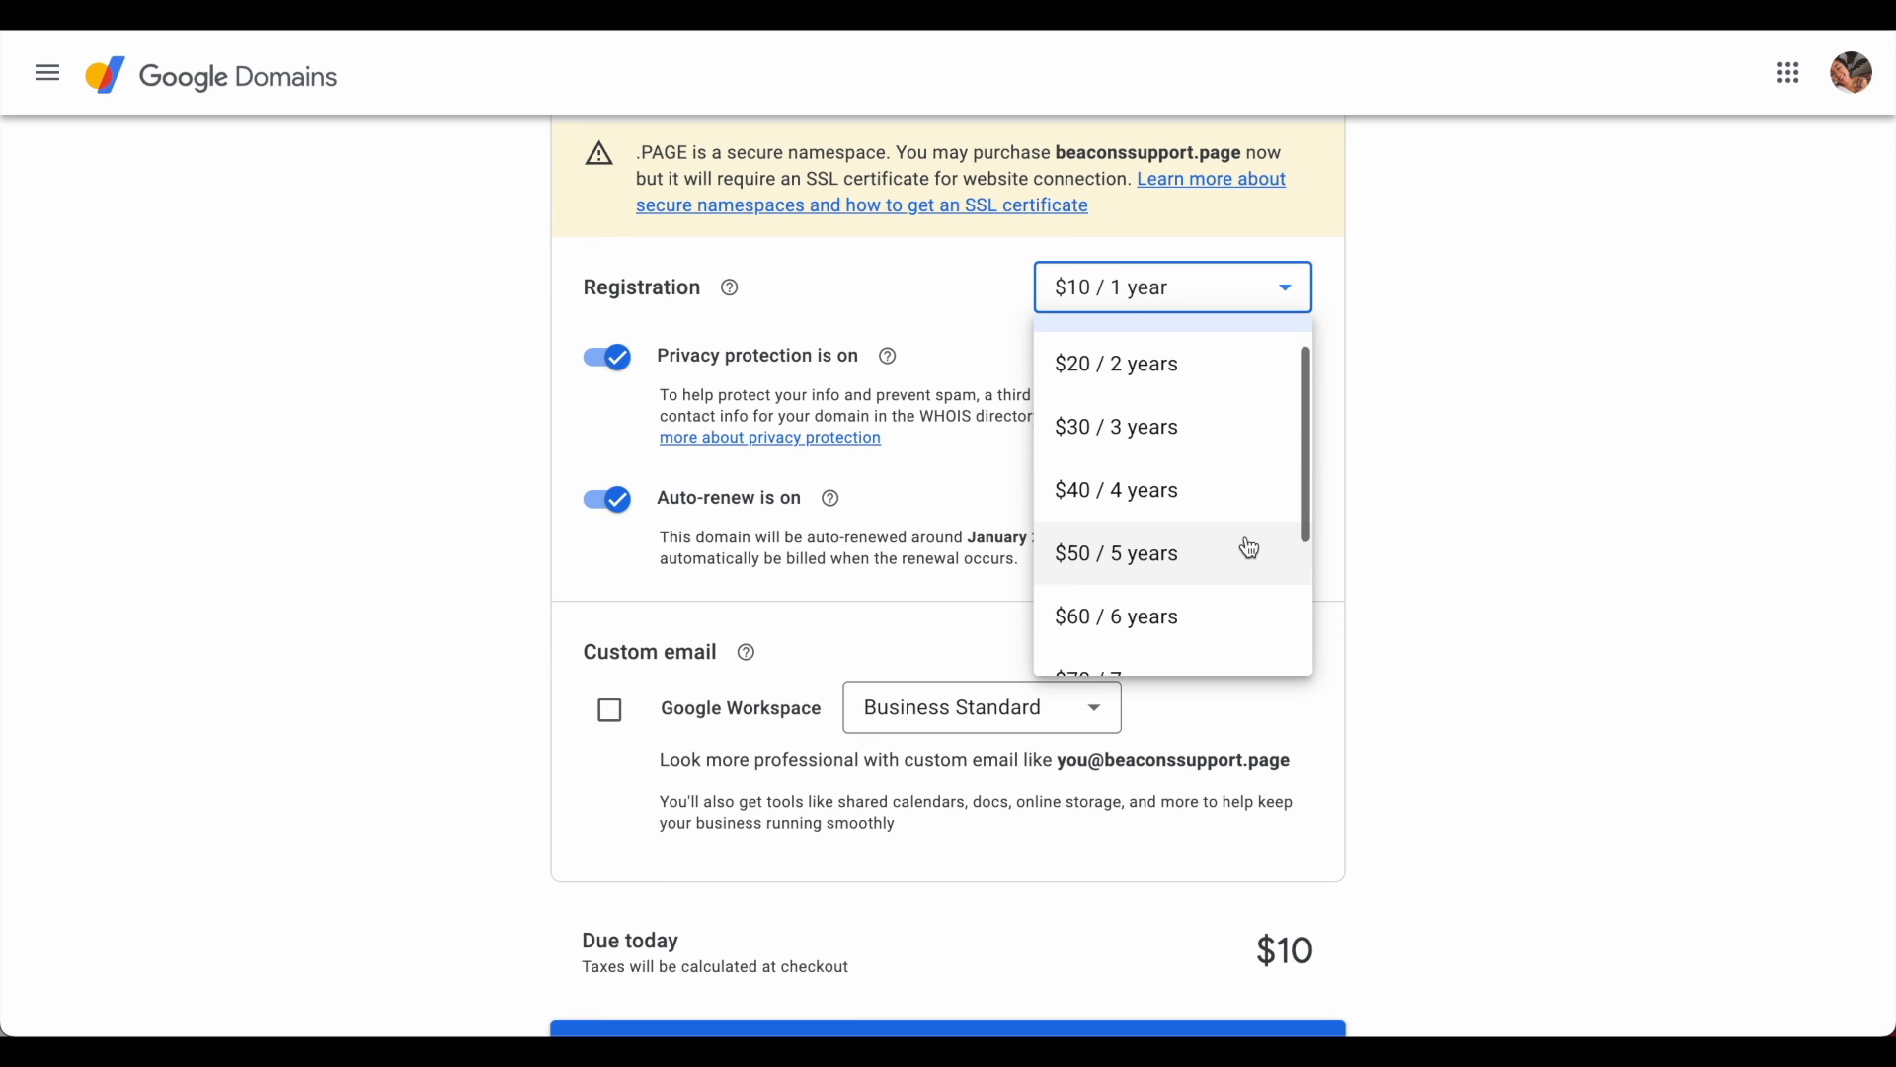
click(1423, 510)
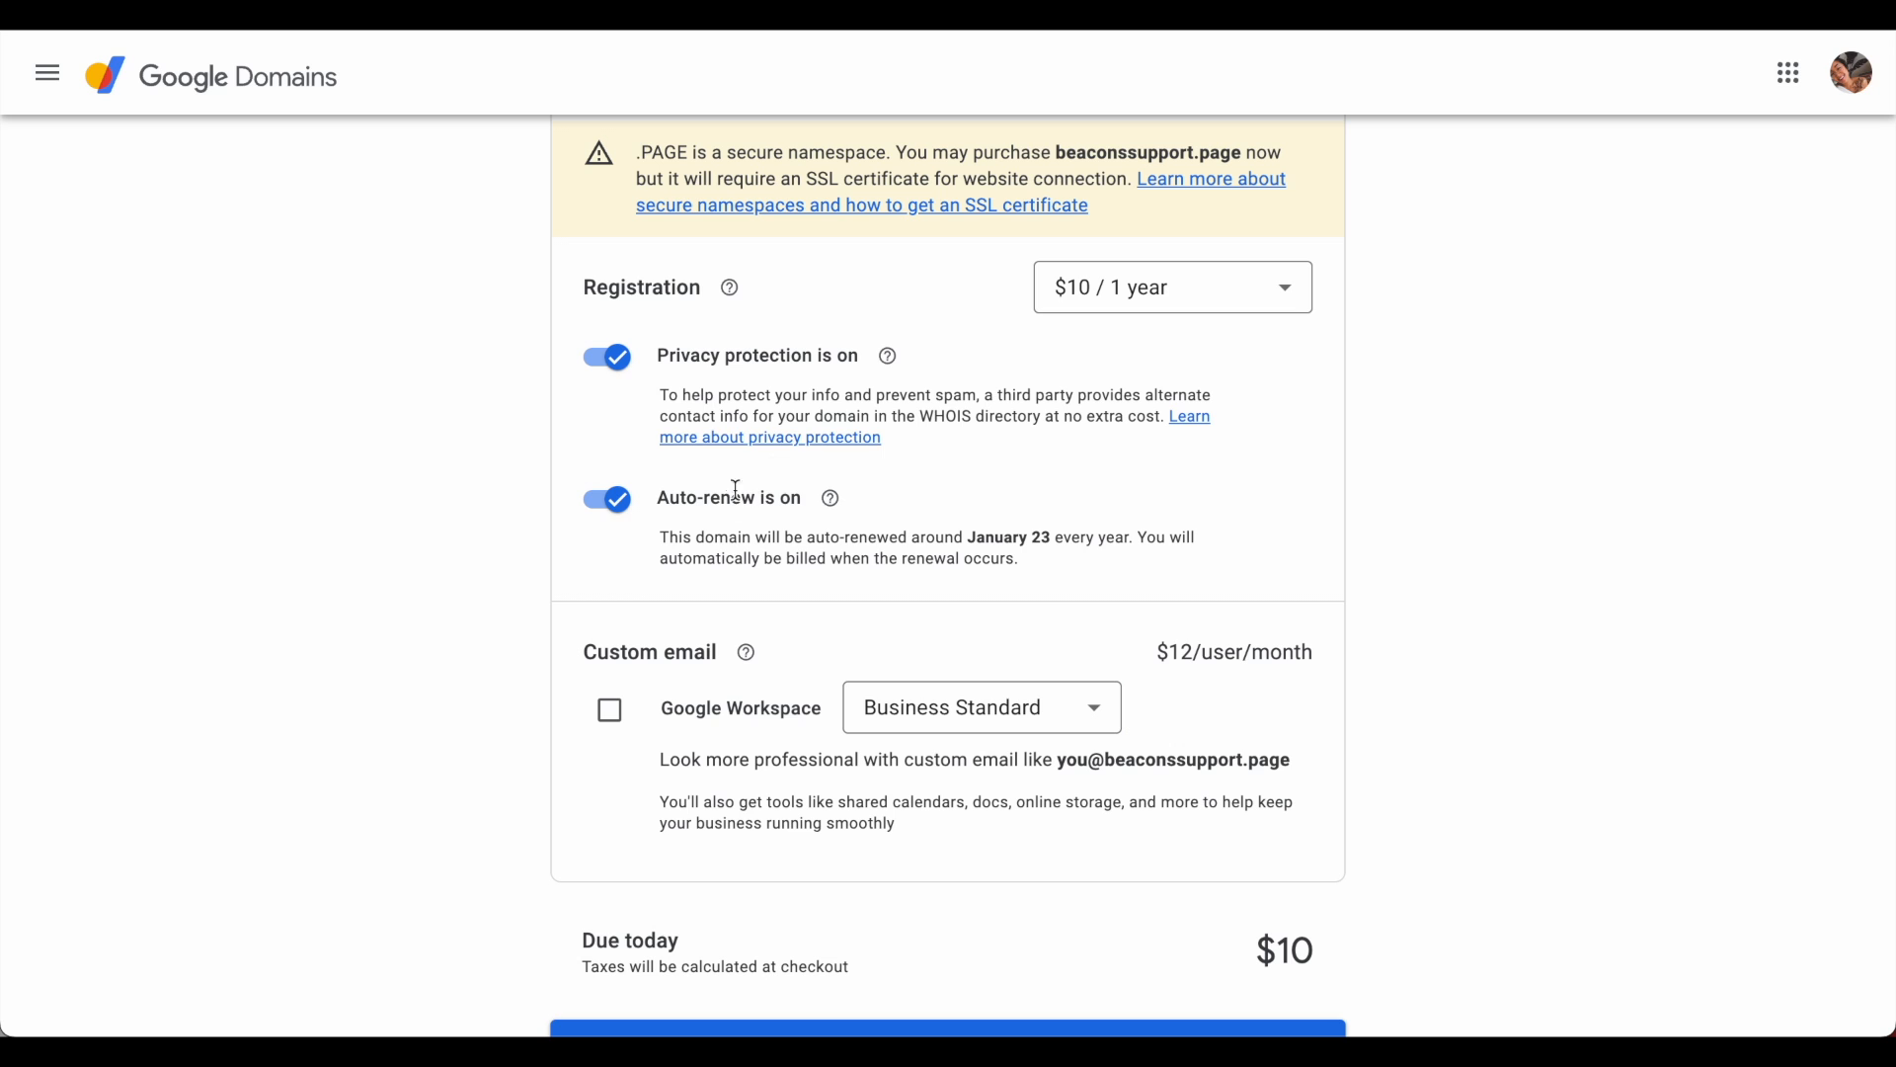
click(615, 502)
click(614, 502)
click(614, 502)
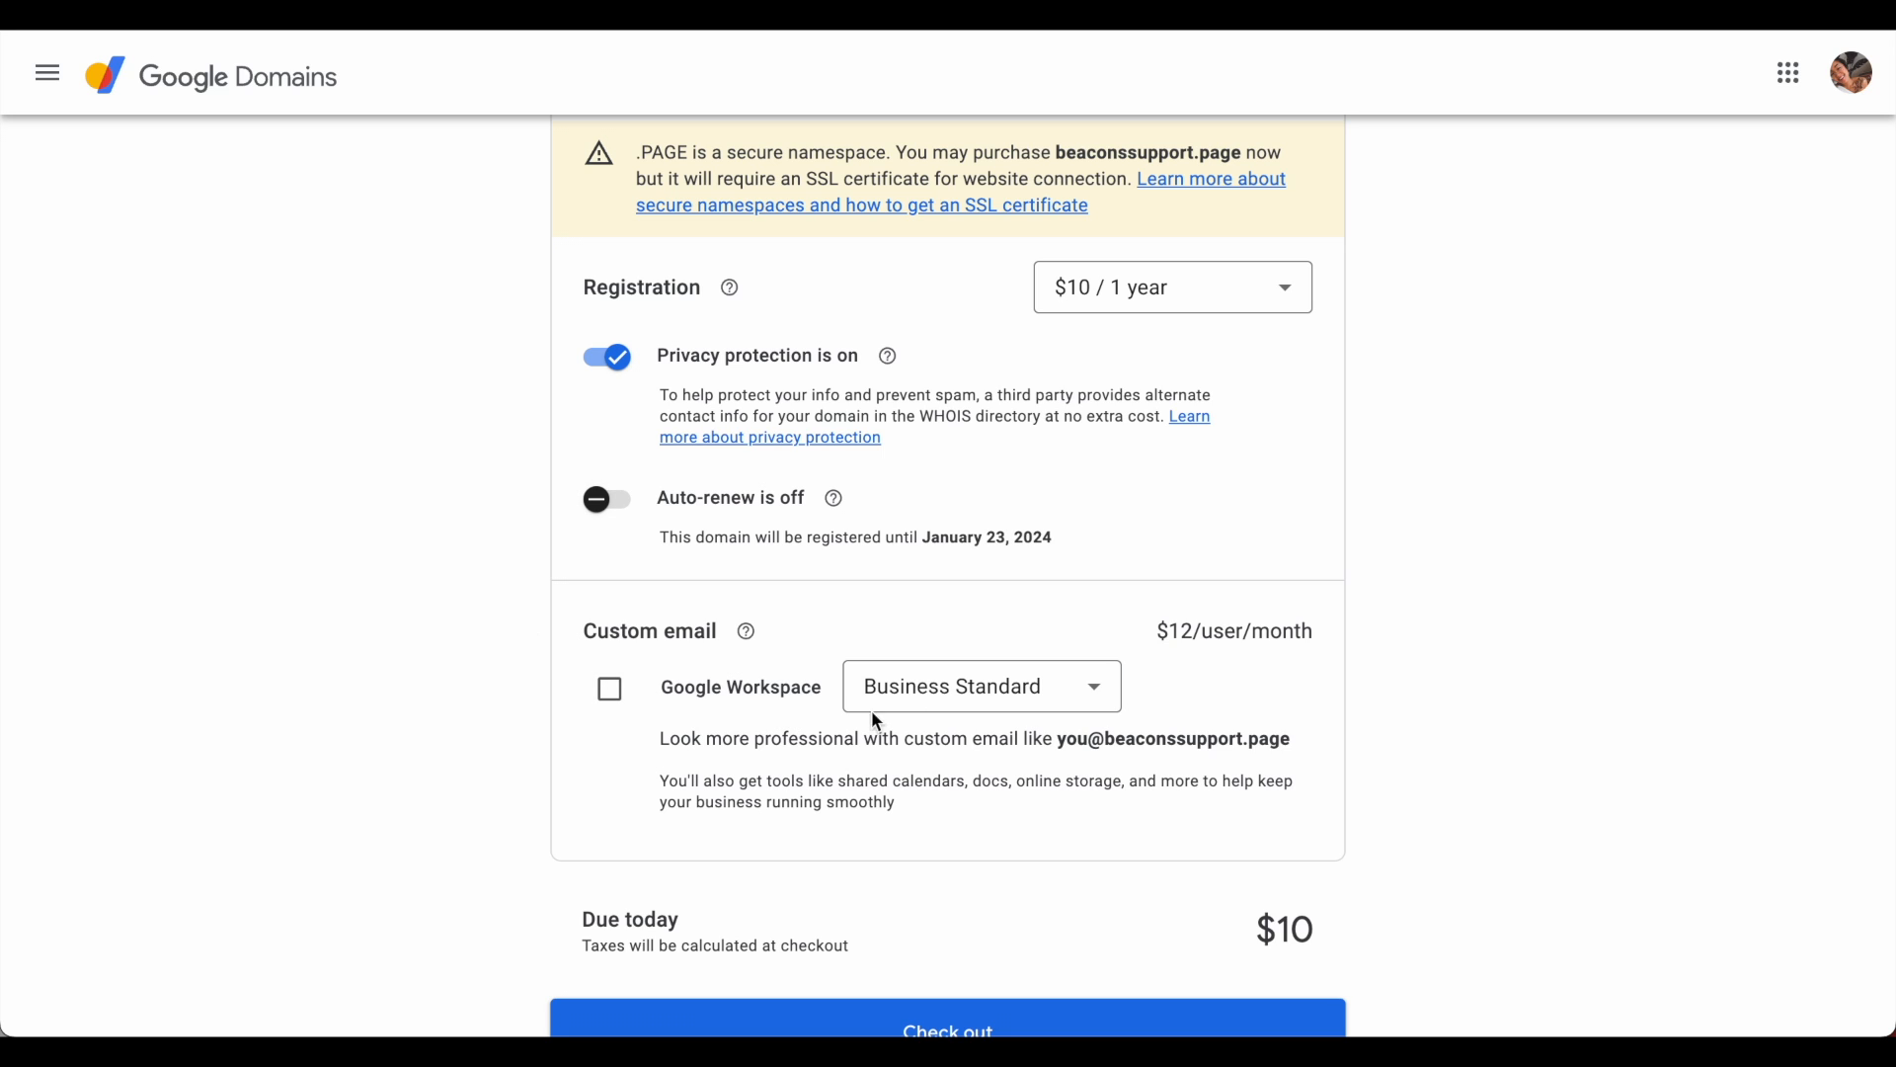
- Compare the Business Starter and Business Plus Workspace prices, then check out the domain
click(1096, 701)
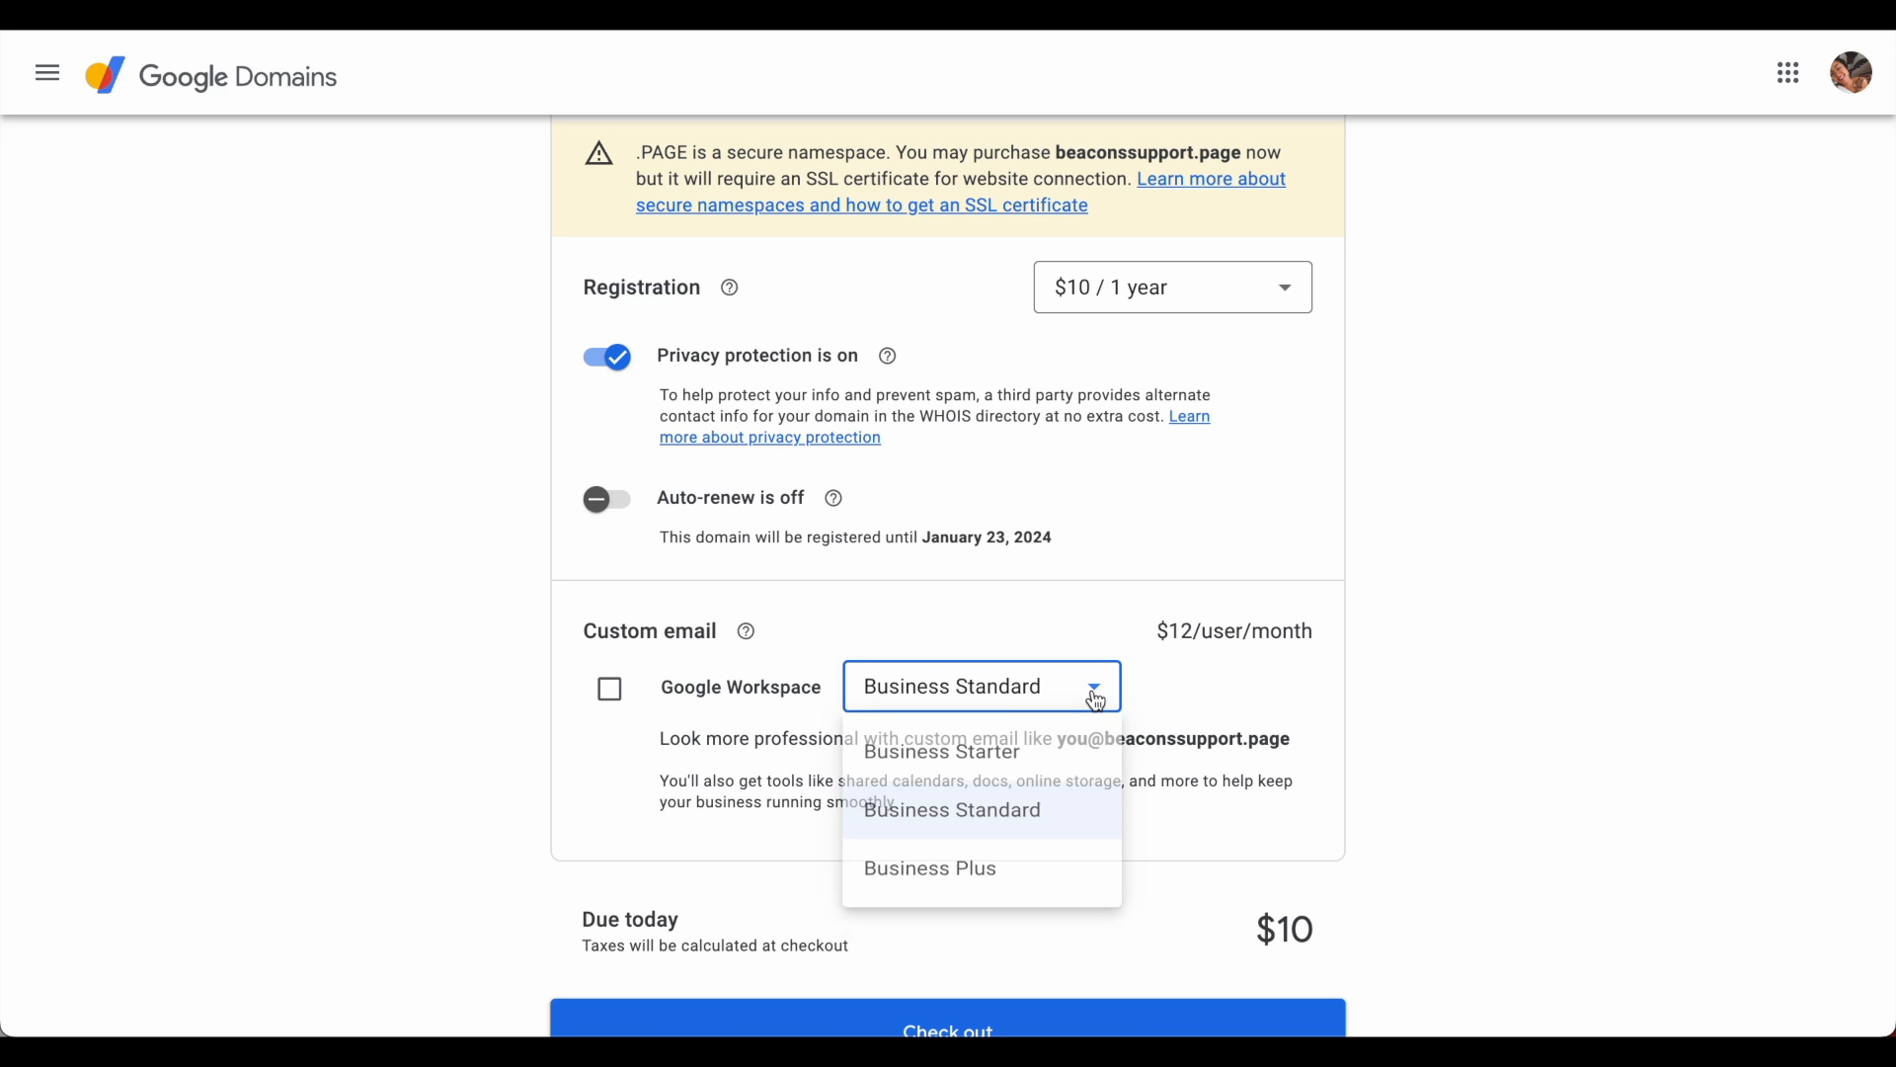
click(1082, 753)
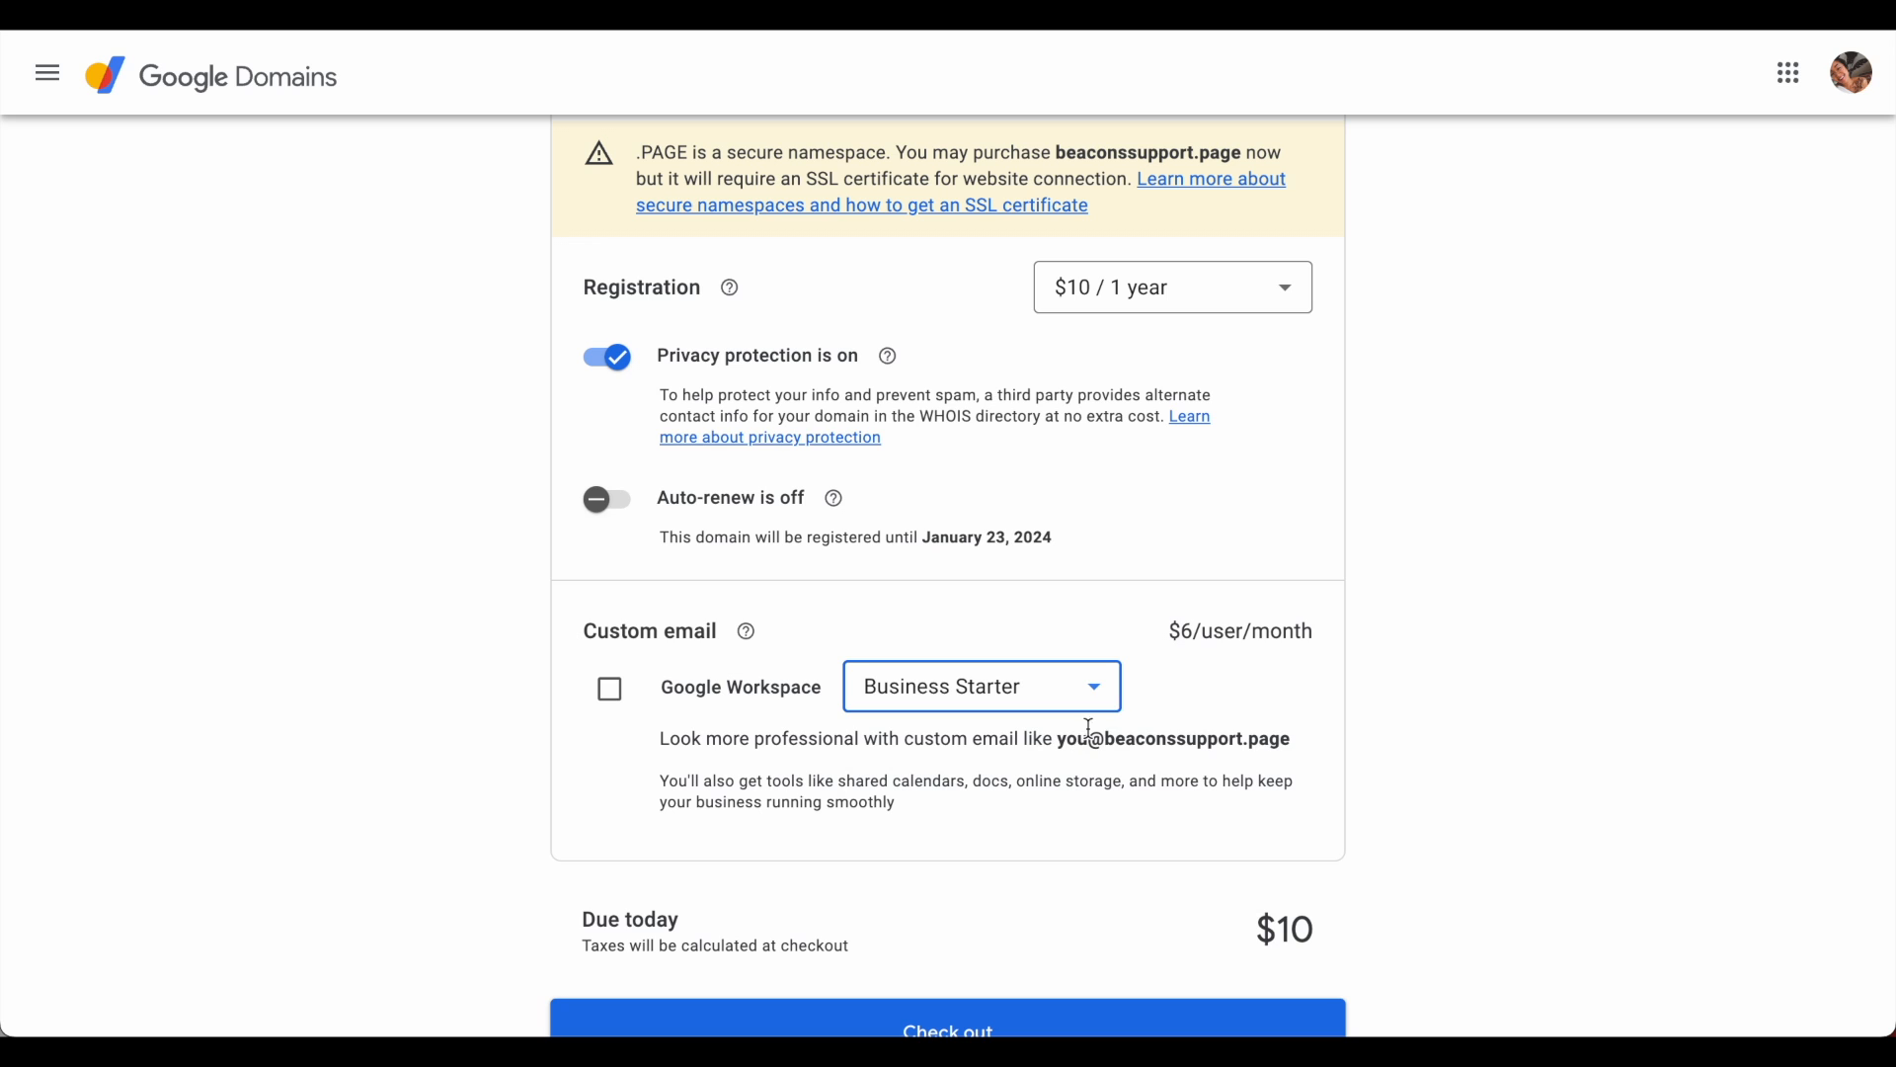
click(1110, 701)
click(1081, 822)
click(1096, 706)
click(1059, 882)
scroll(1194, 682, up, 1)
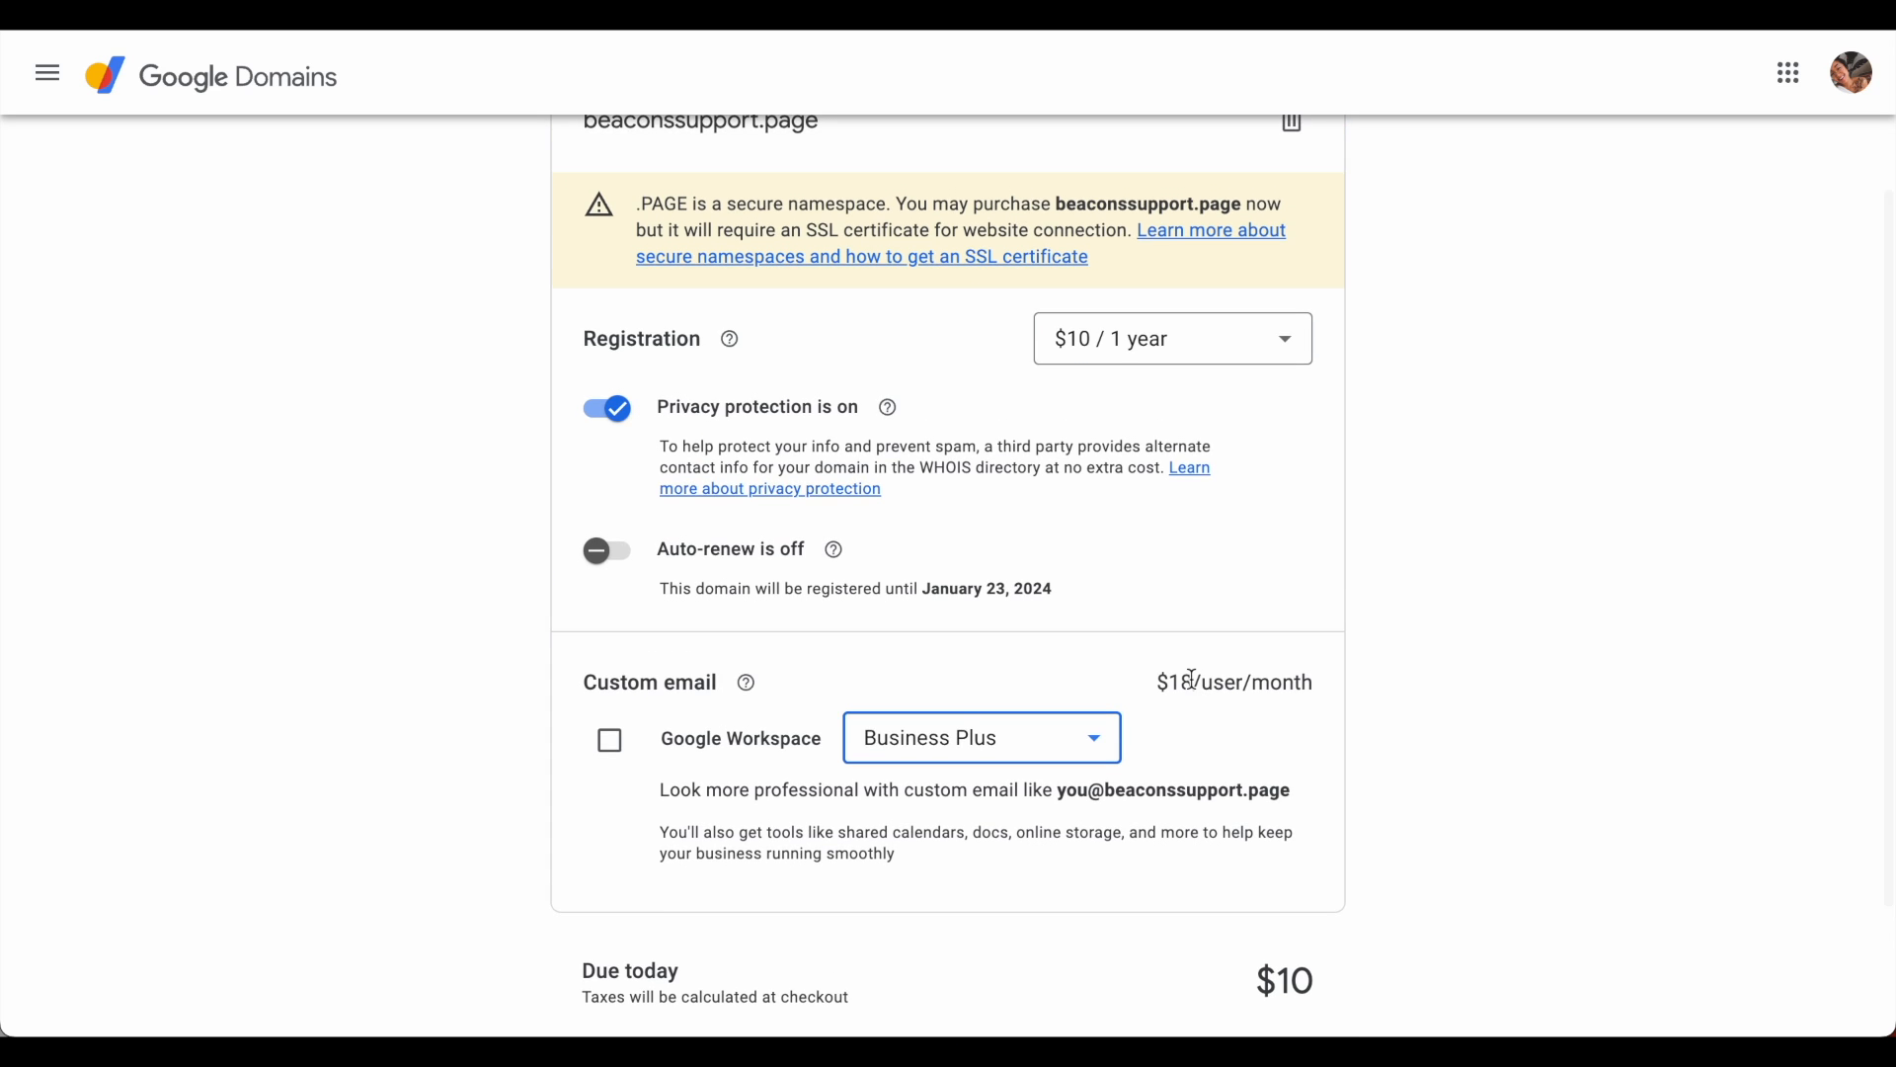
scroll(1194, 683, down, 3)
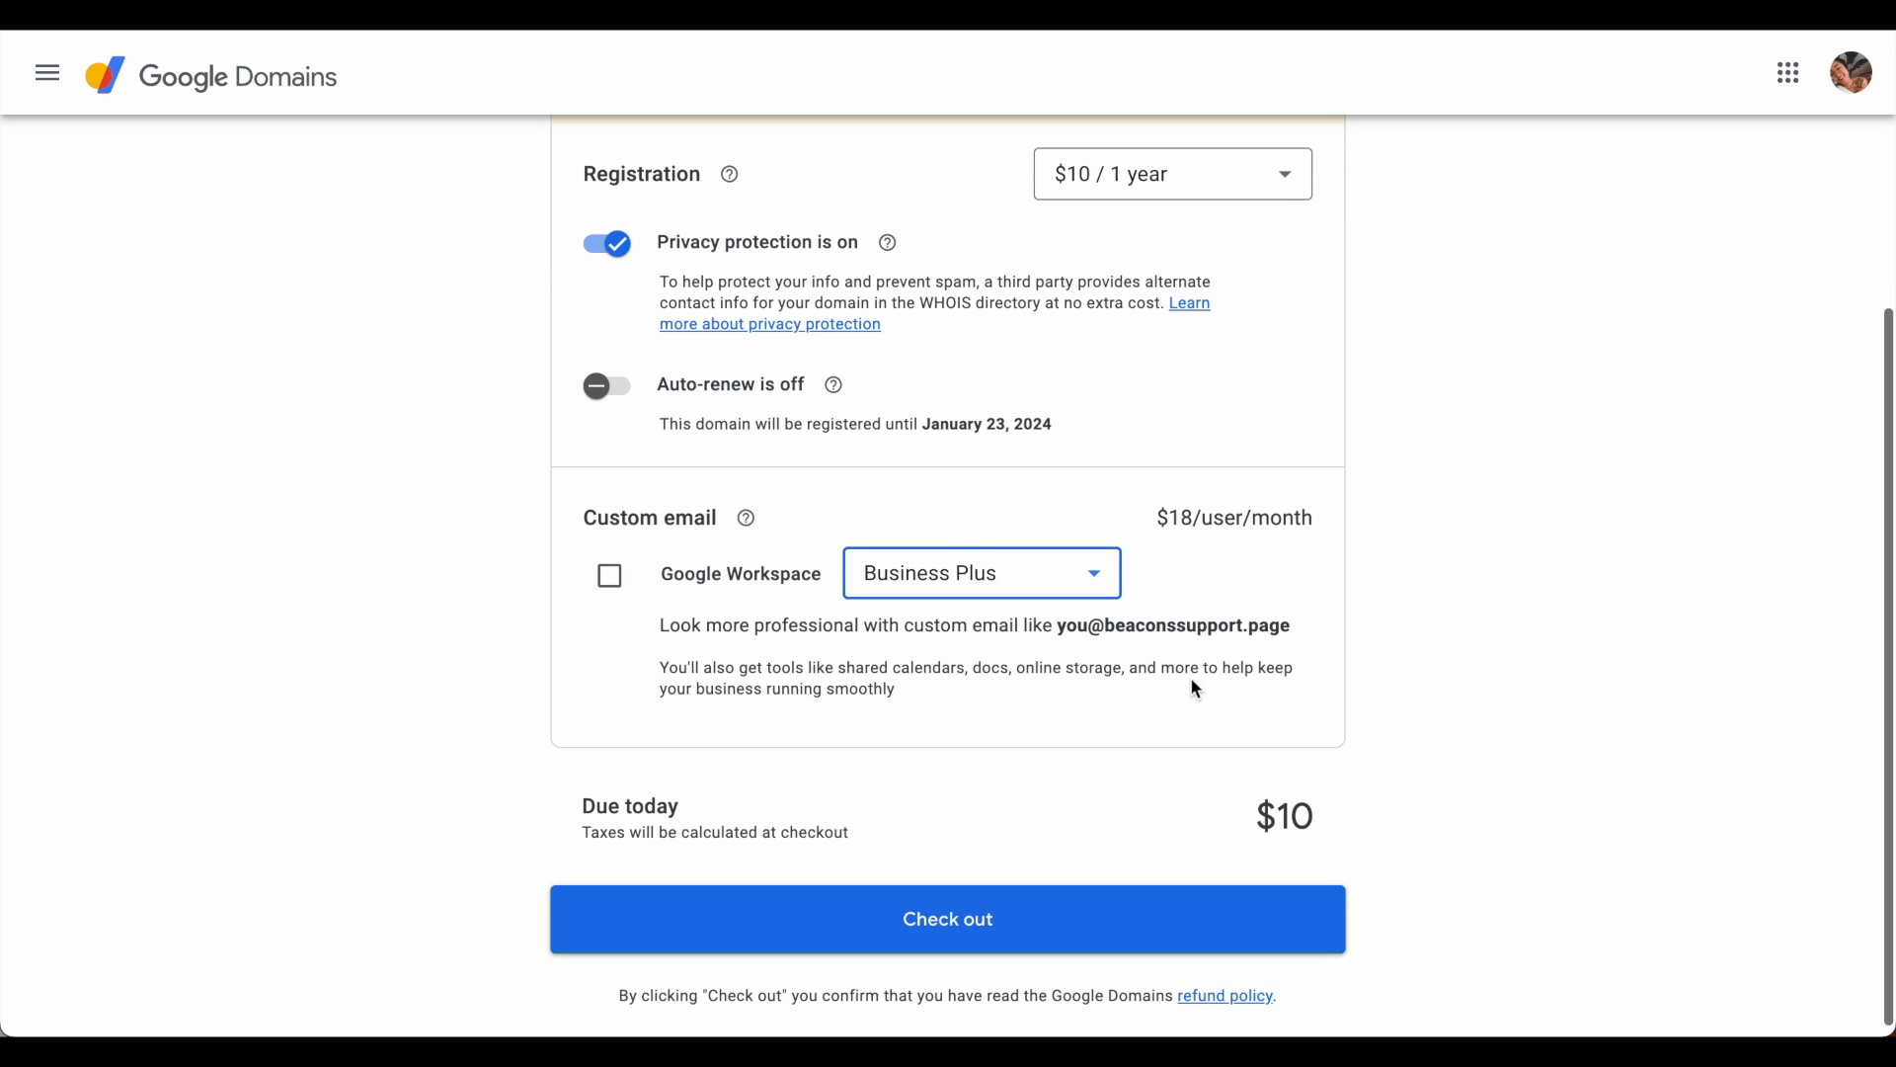
click(1184, 934)
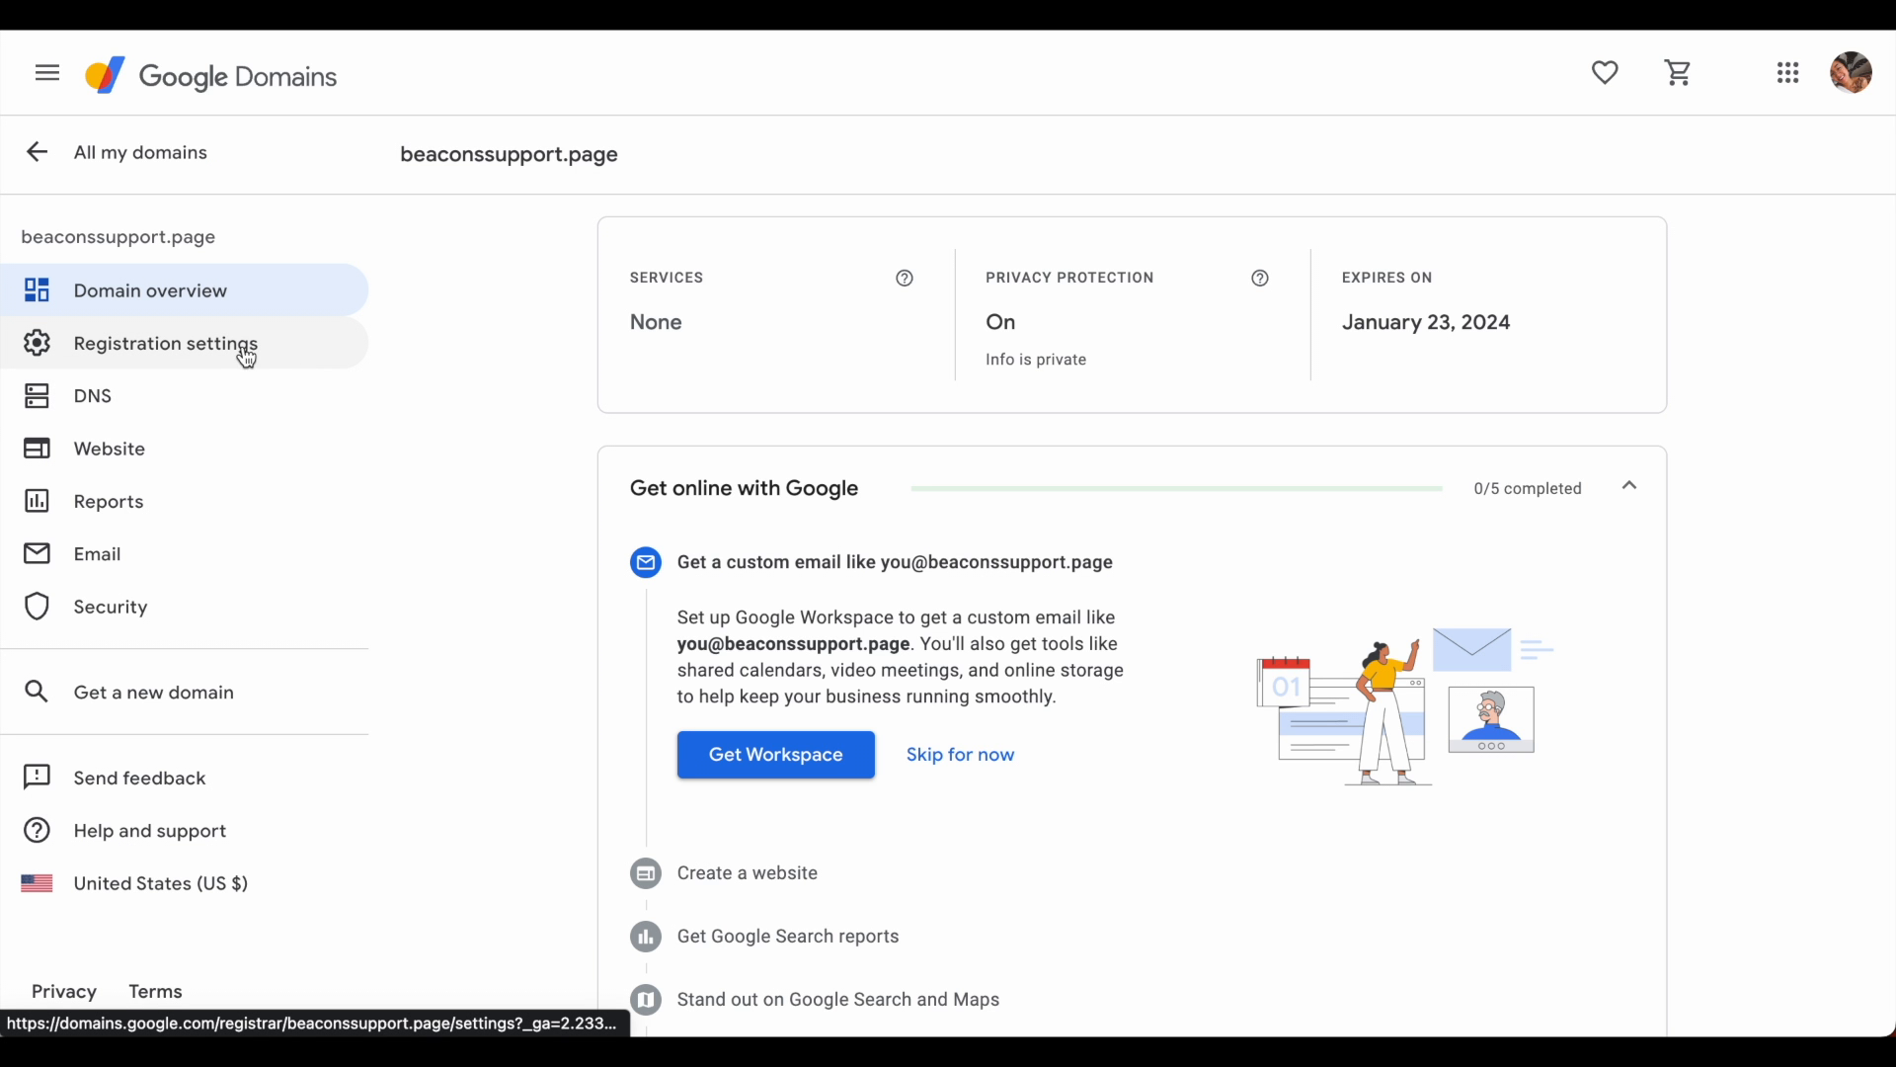
- Add and save a custom DNS A record pointing beaconssupport.page to 213.188.192.2
click(228, 421)
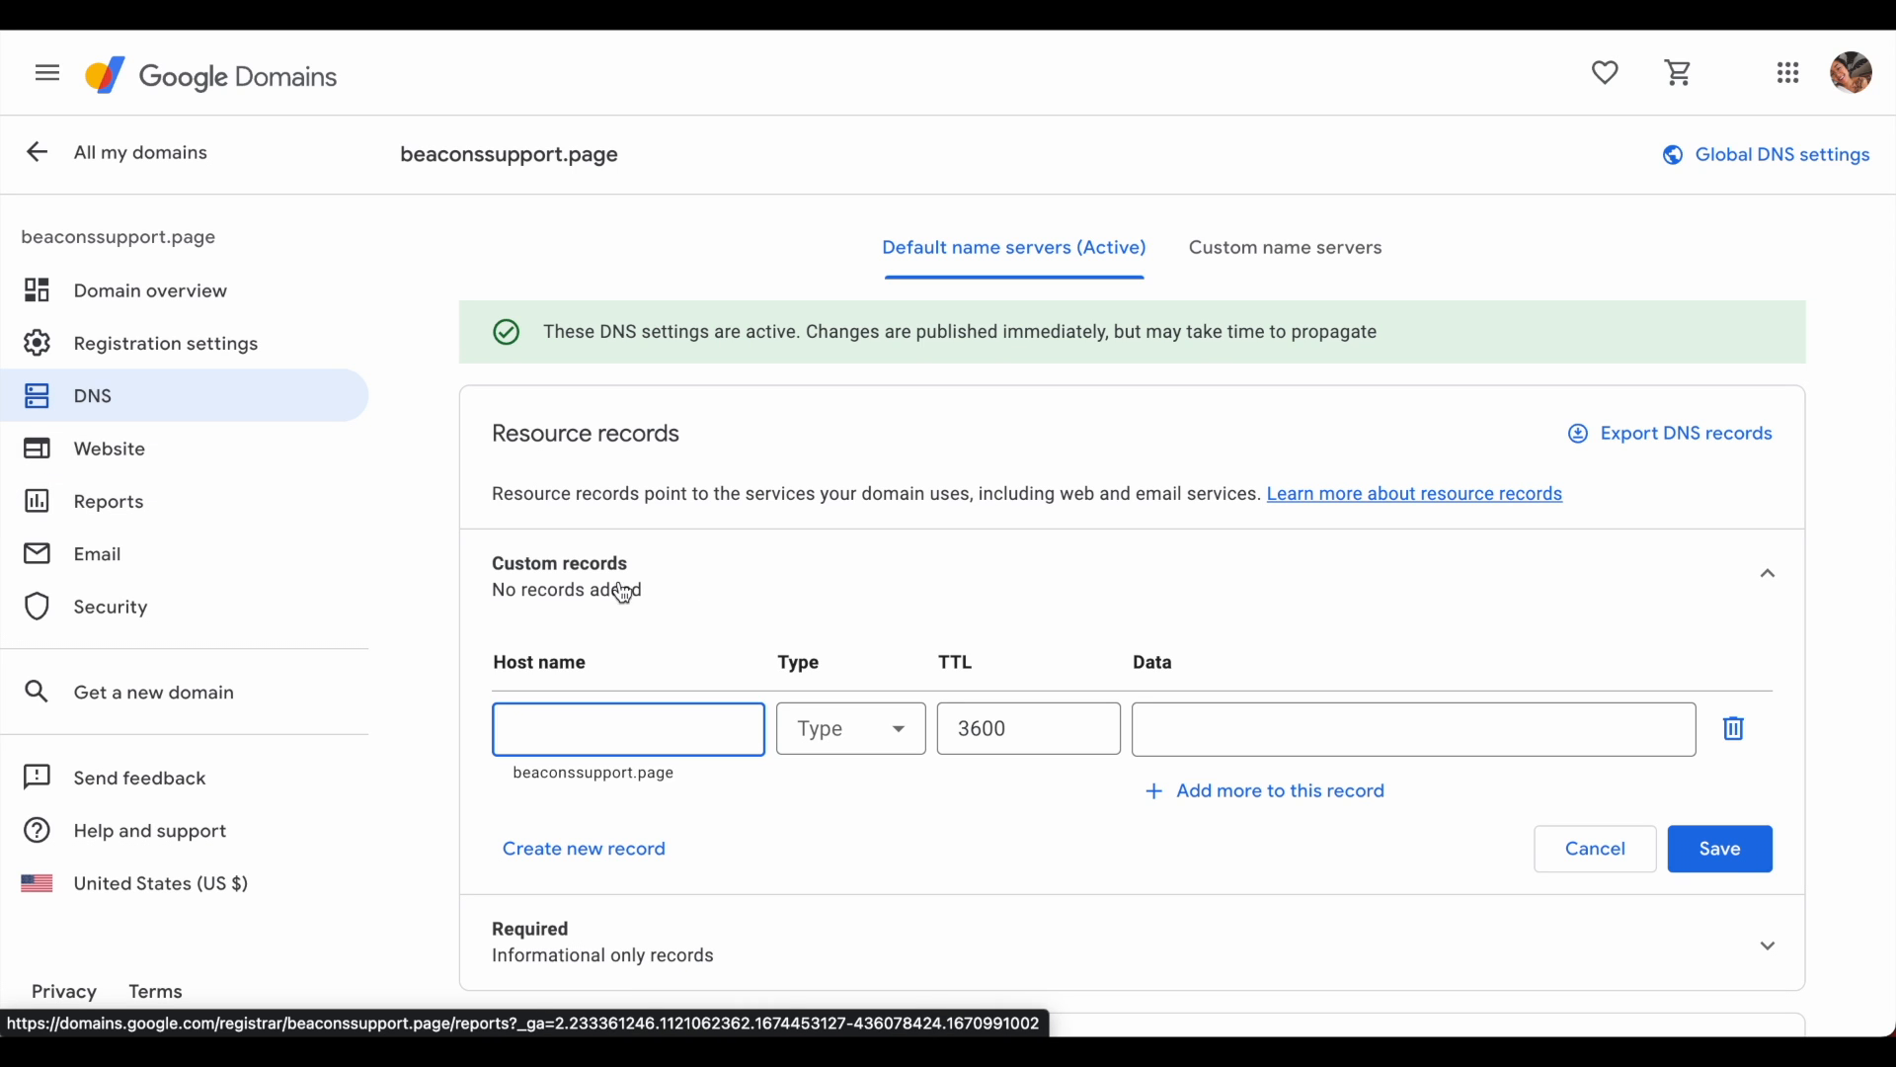
click(1190, 726)
click(848, 729)
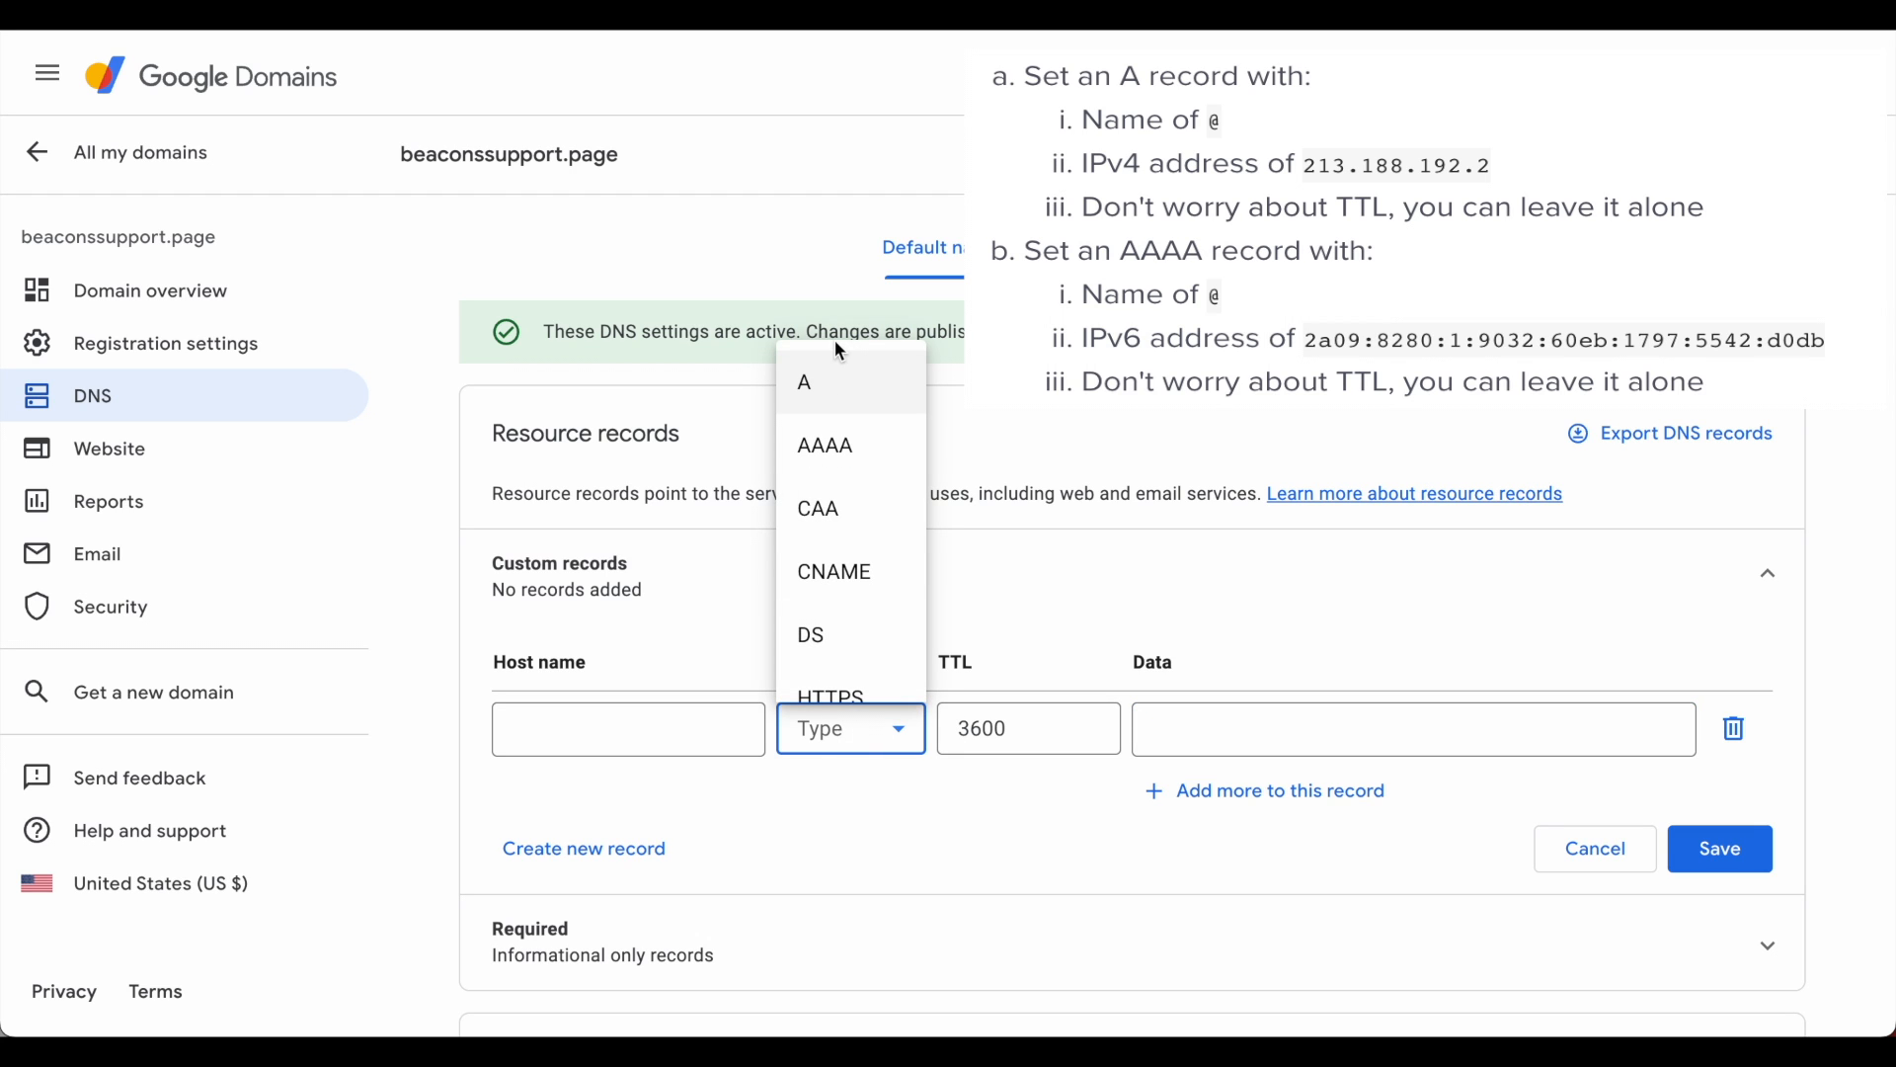
click(832, 395)
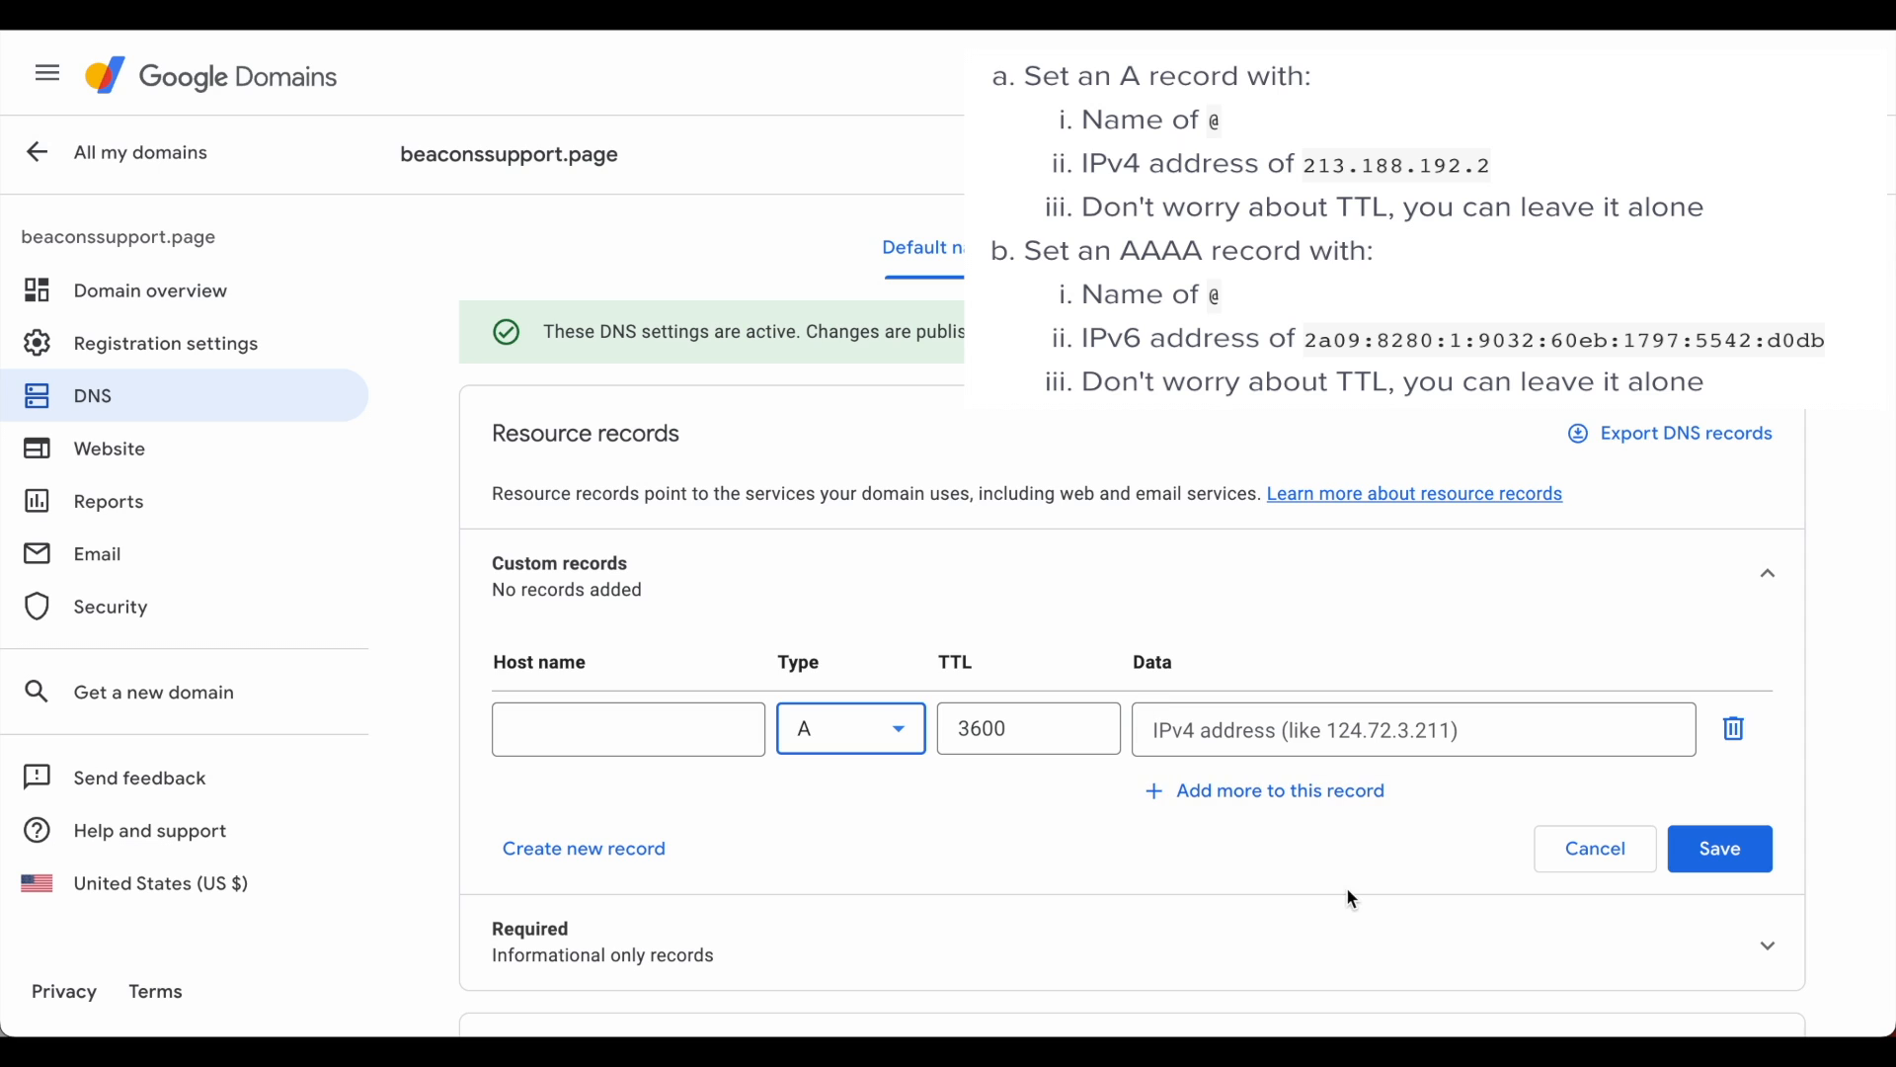
click(1293, 741)
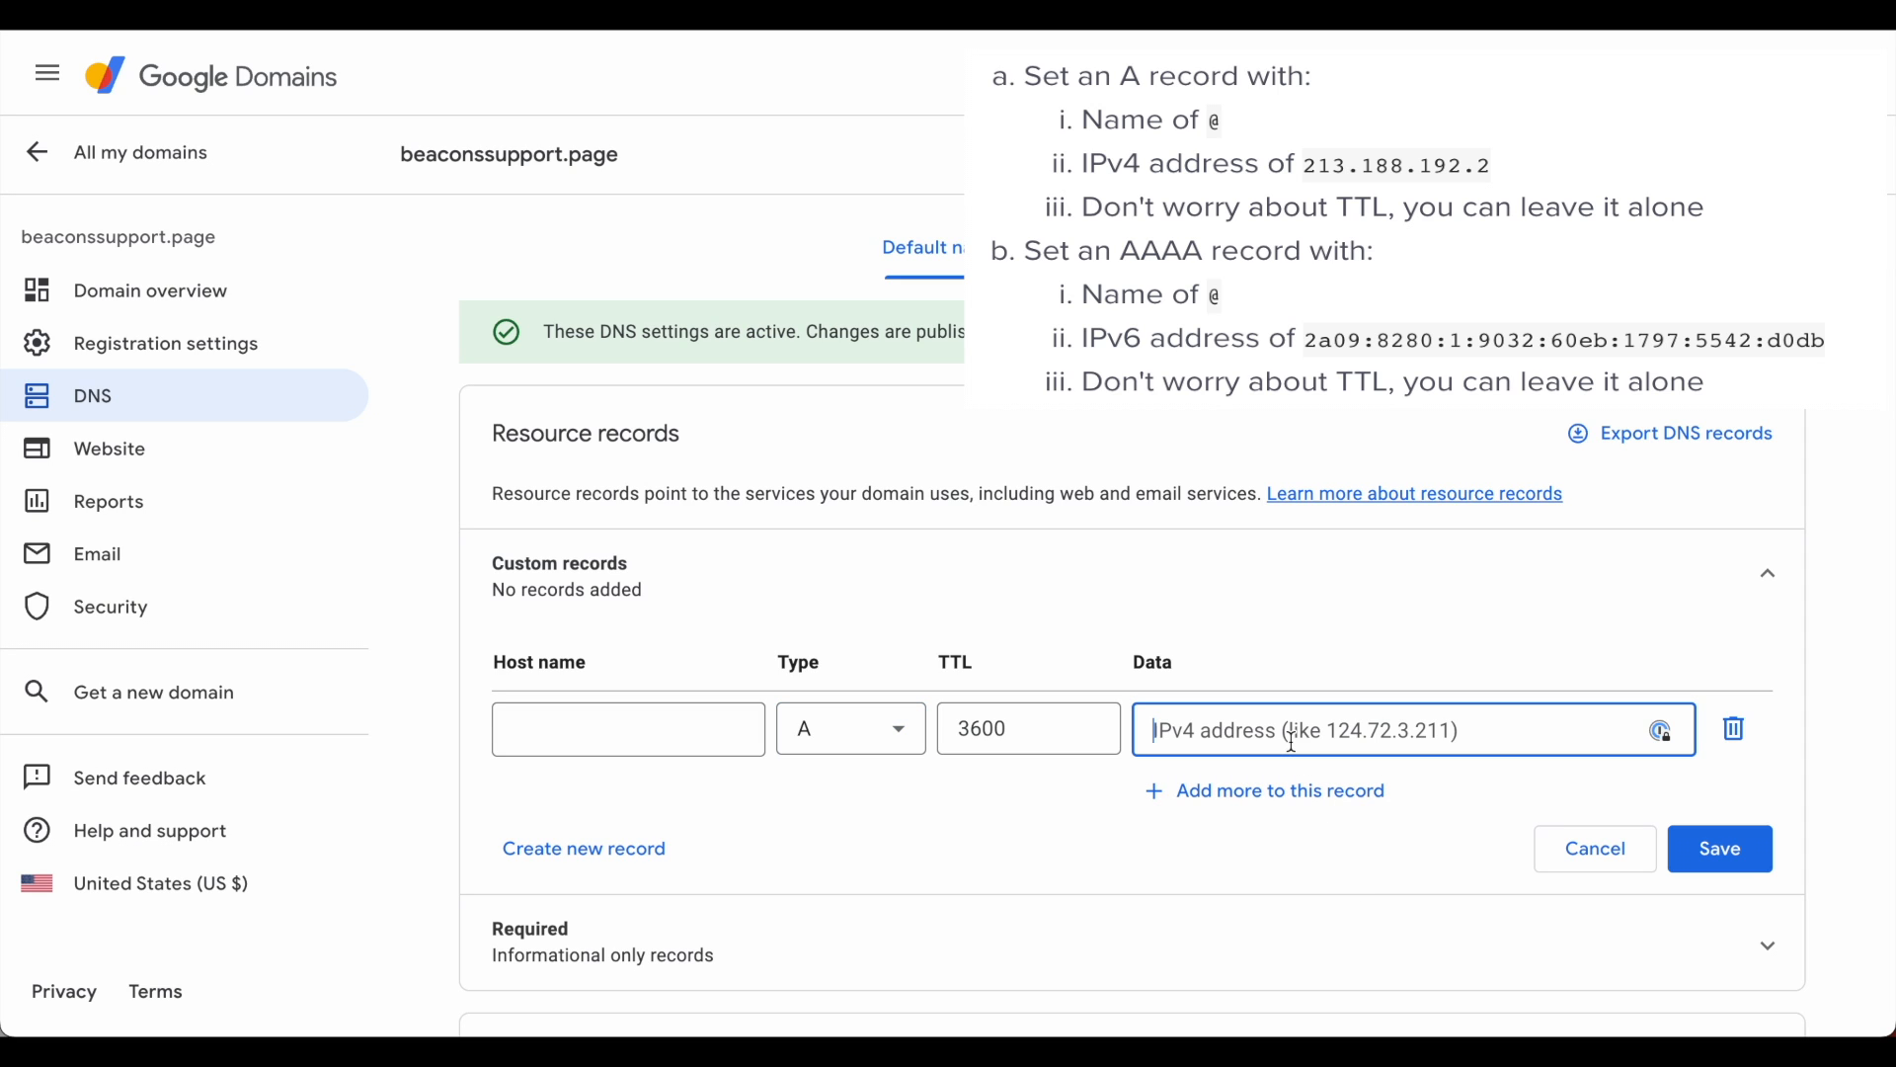
text(213.188.192.2)
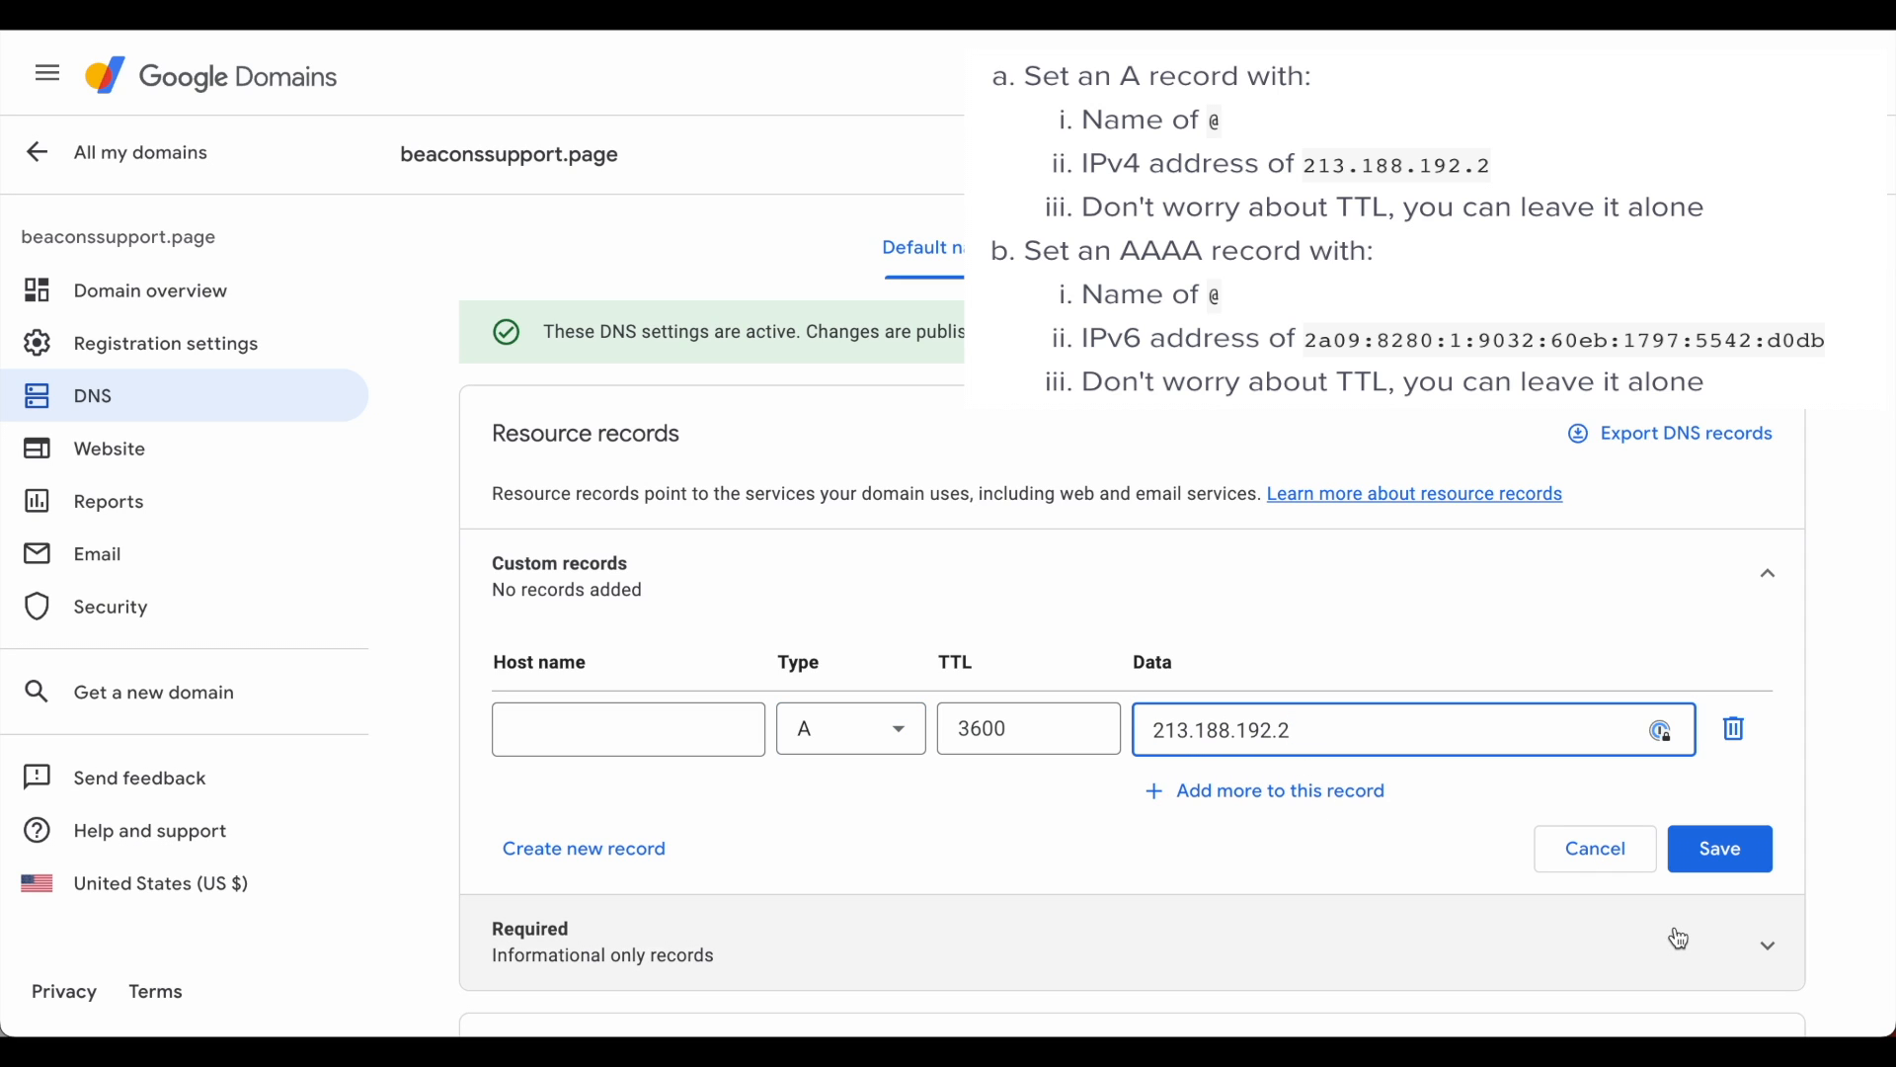
click(1734, 851)
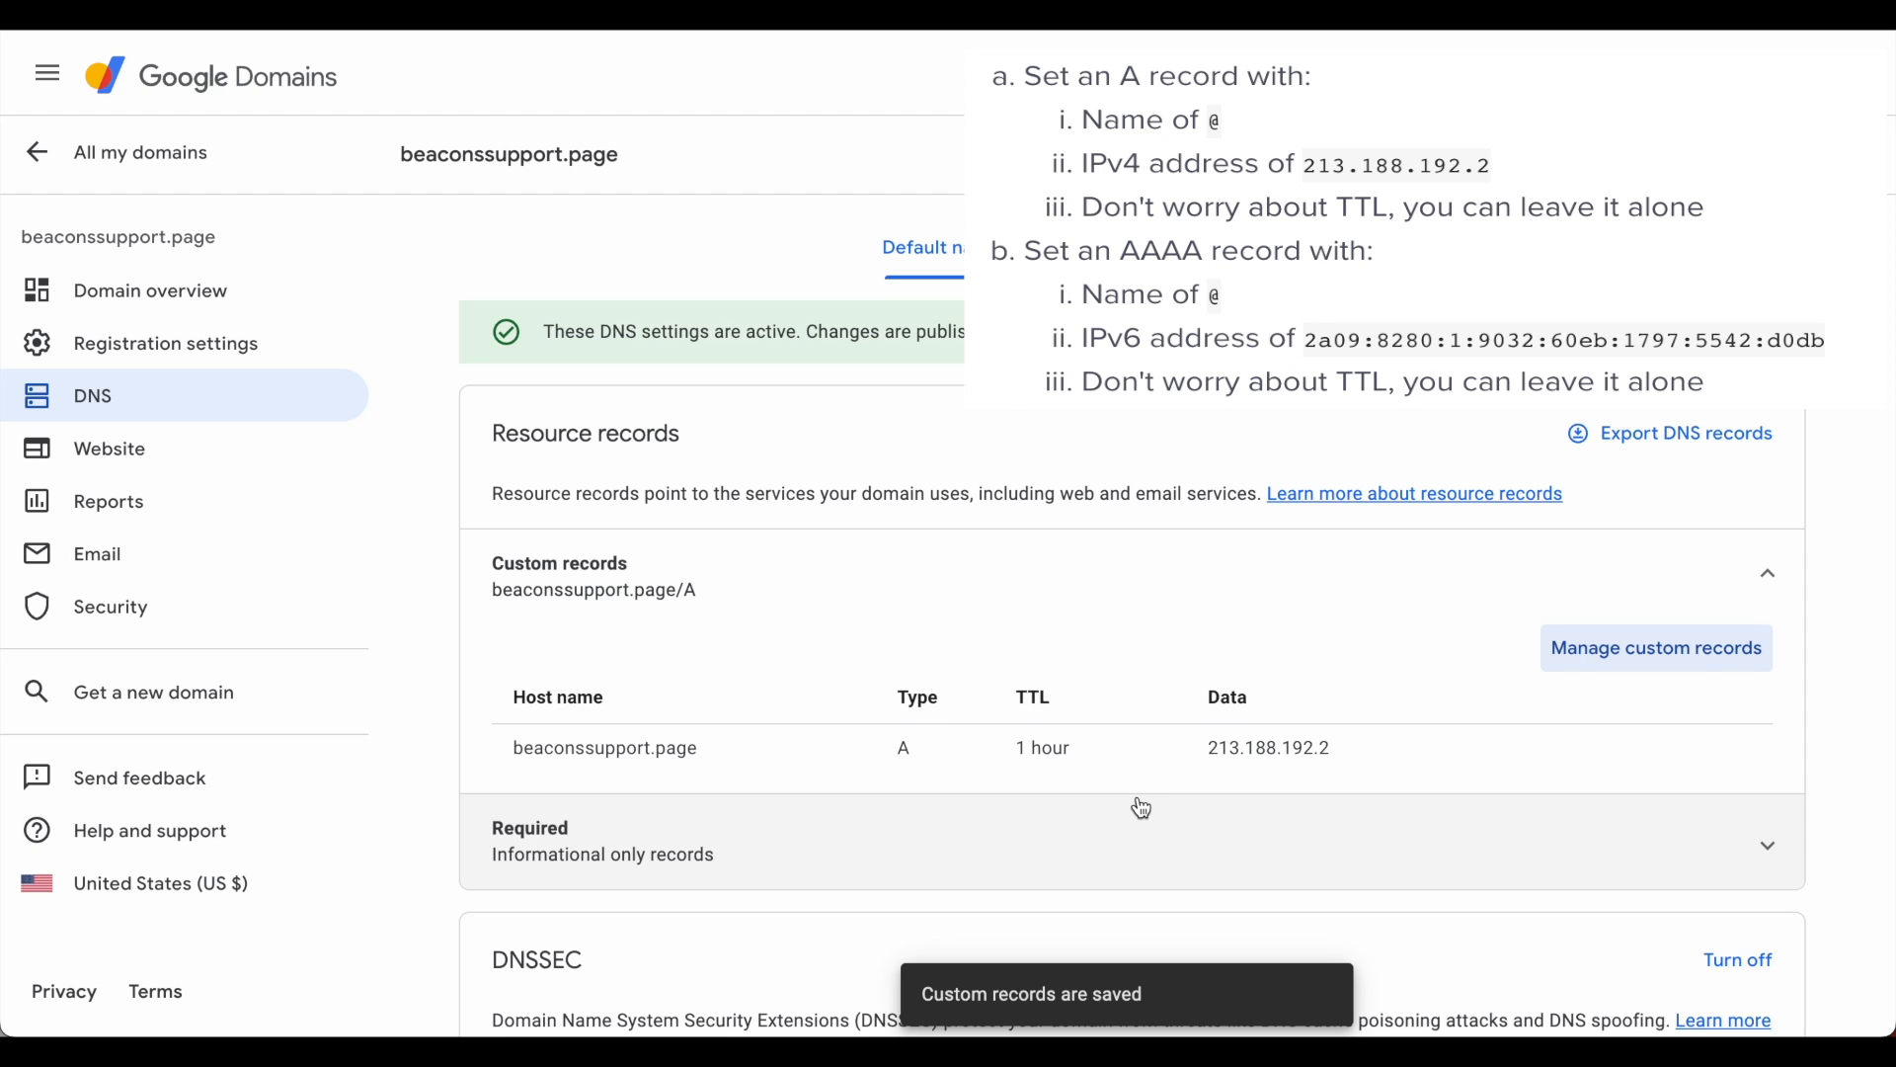
scroll(1143, 808, down, 3)
click(1607, 508)
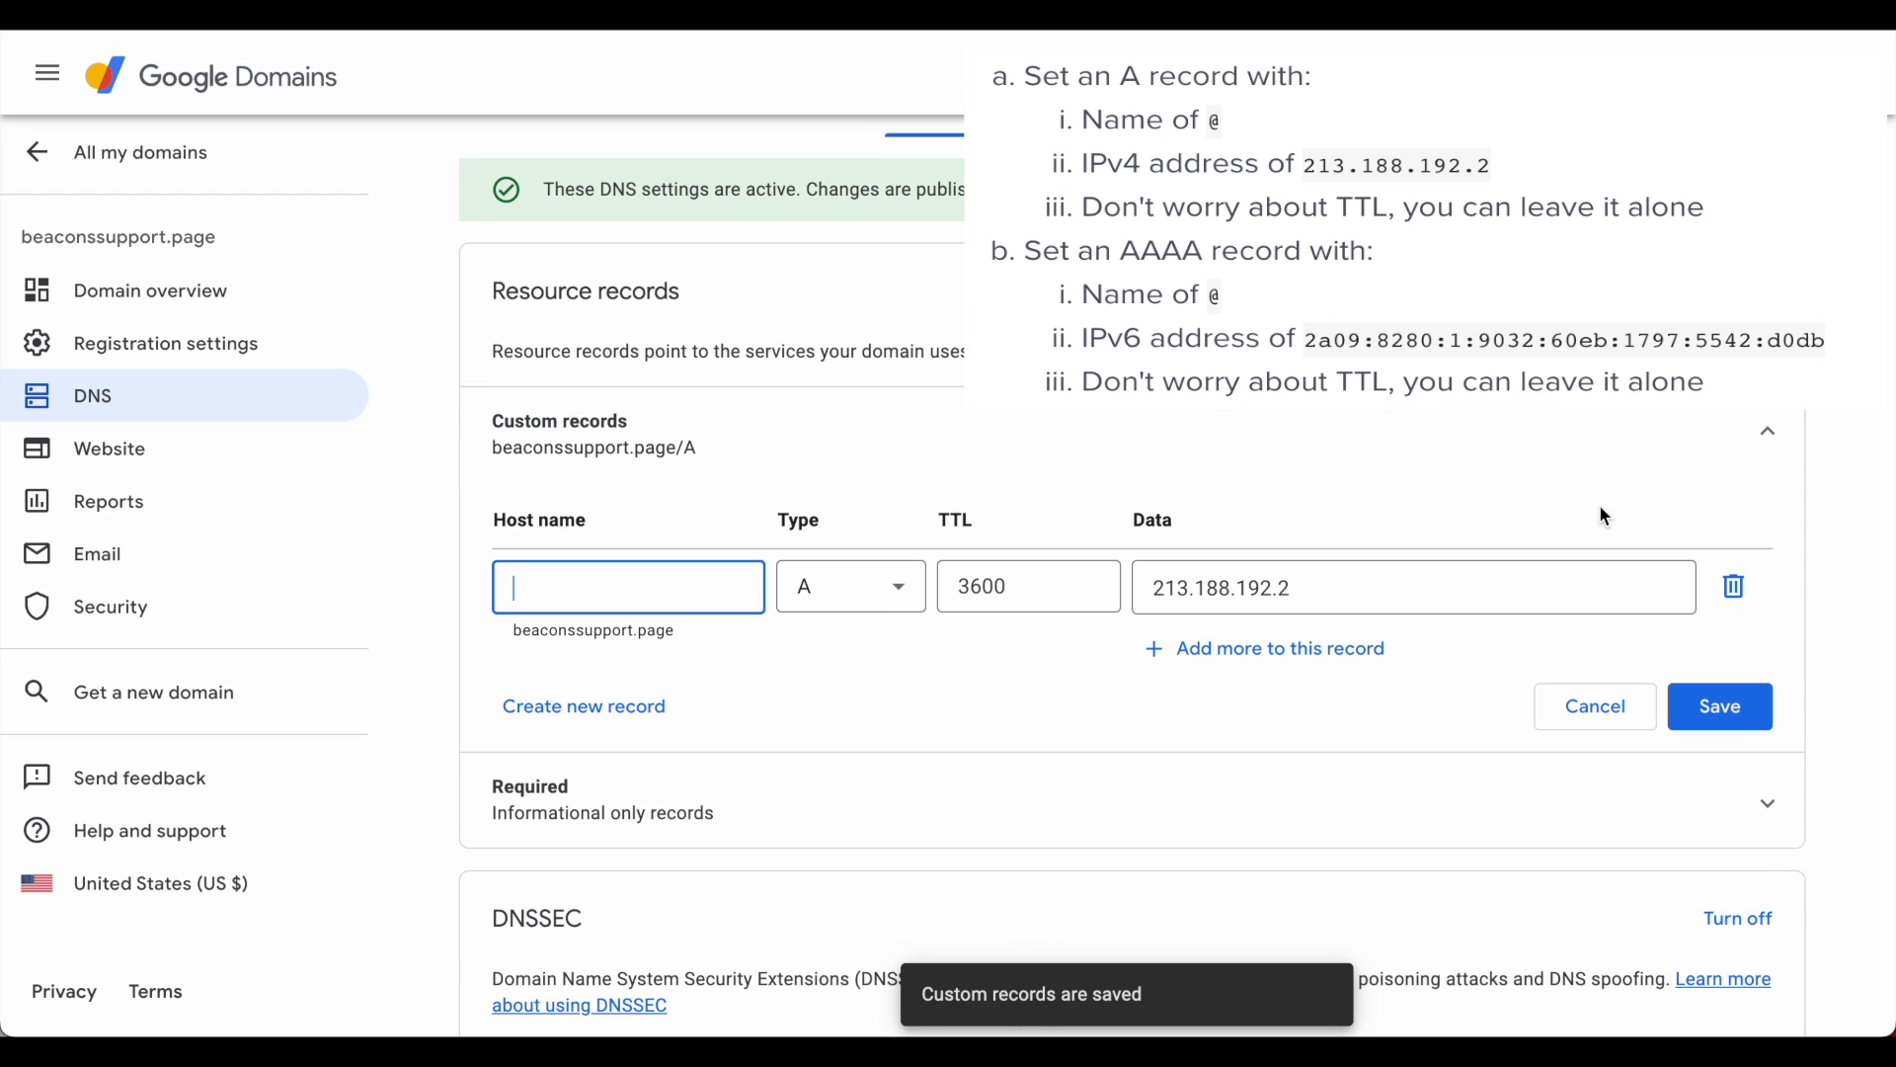
- Save a new AAAA record with data 2a09:8280:1:9032:60eb:1797:5542:d0db
scroll(241, 402, up, 3)
click(893, 728)
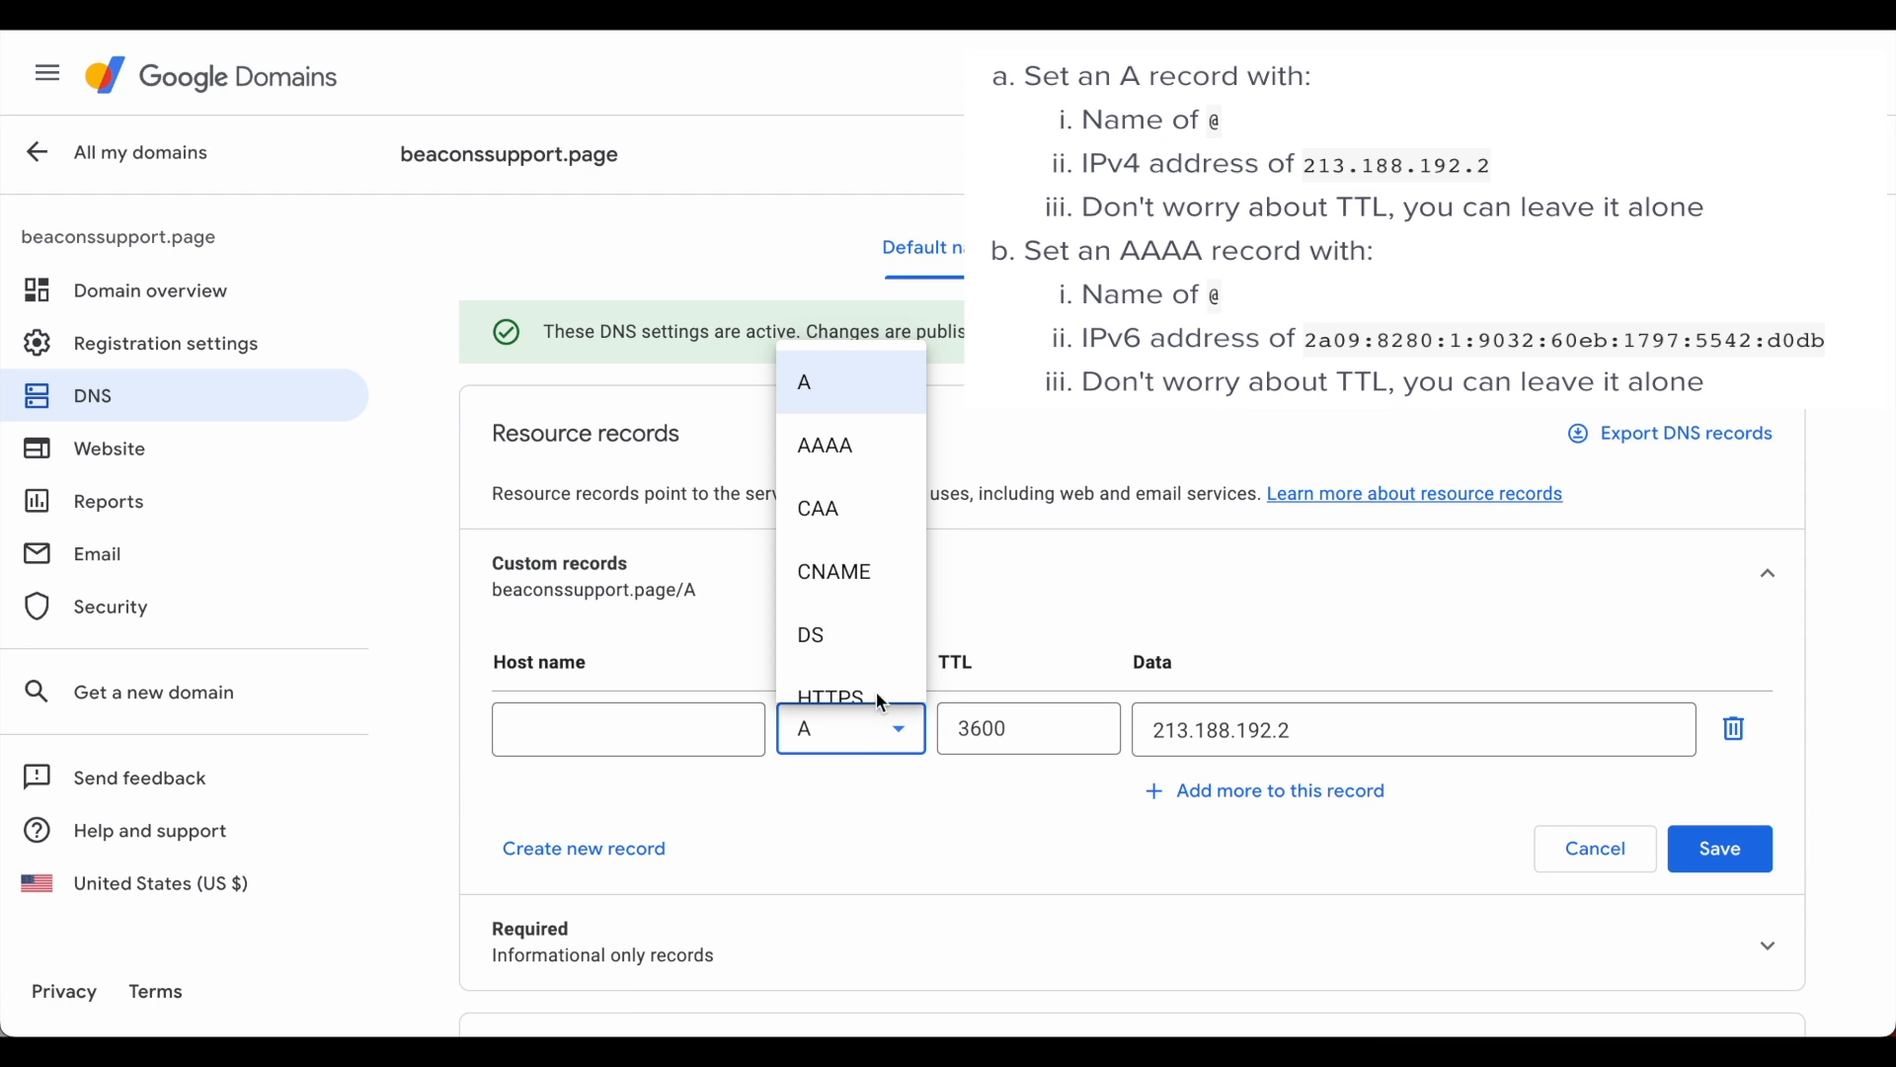
click(840, 446)
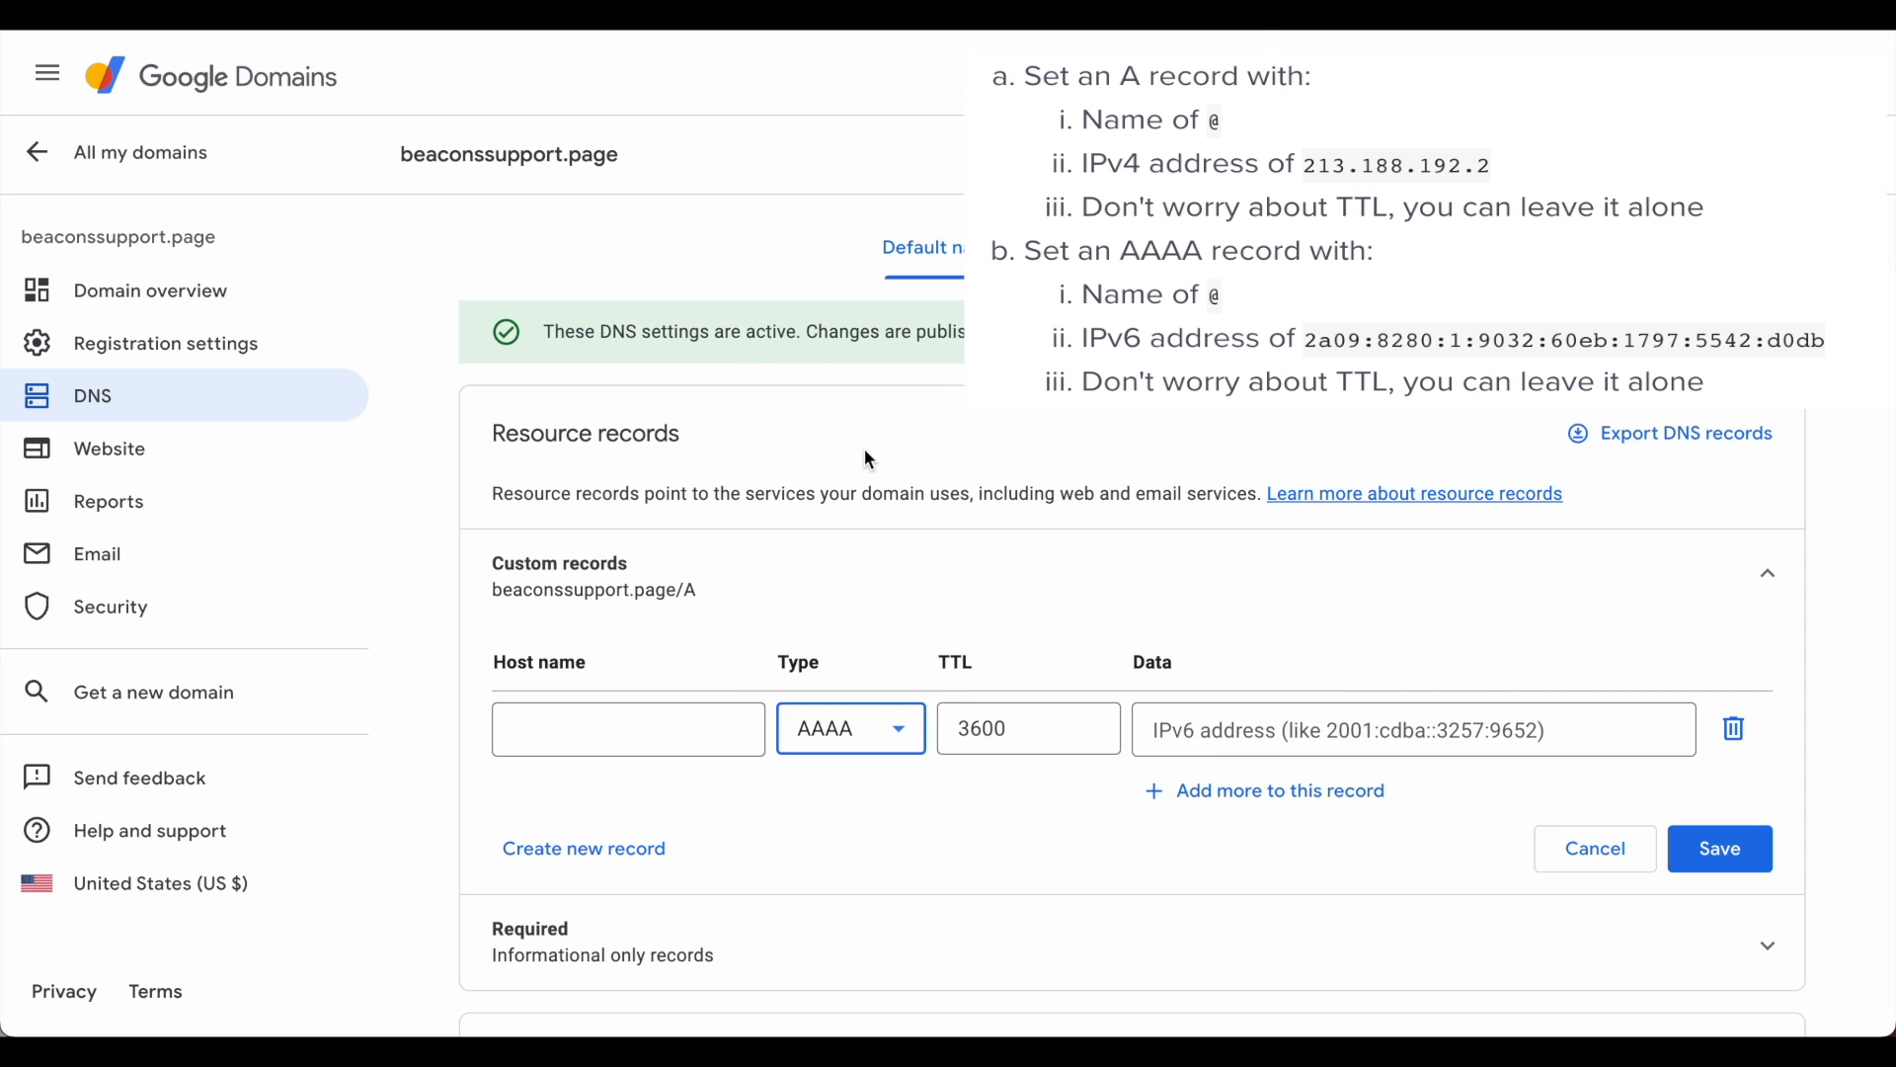
click(1225, 735)
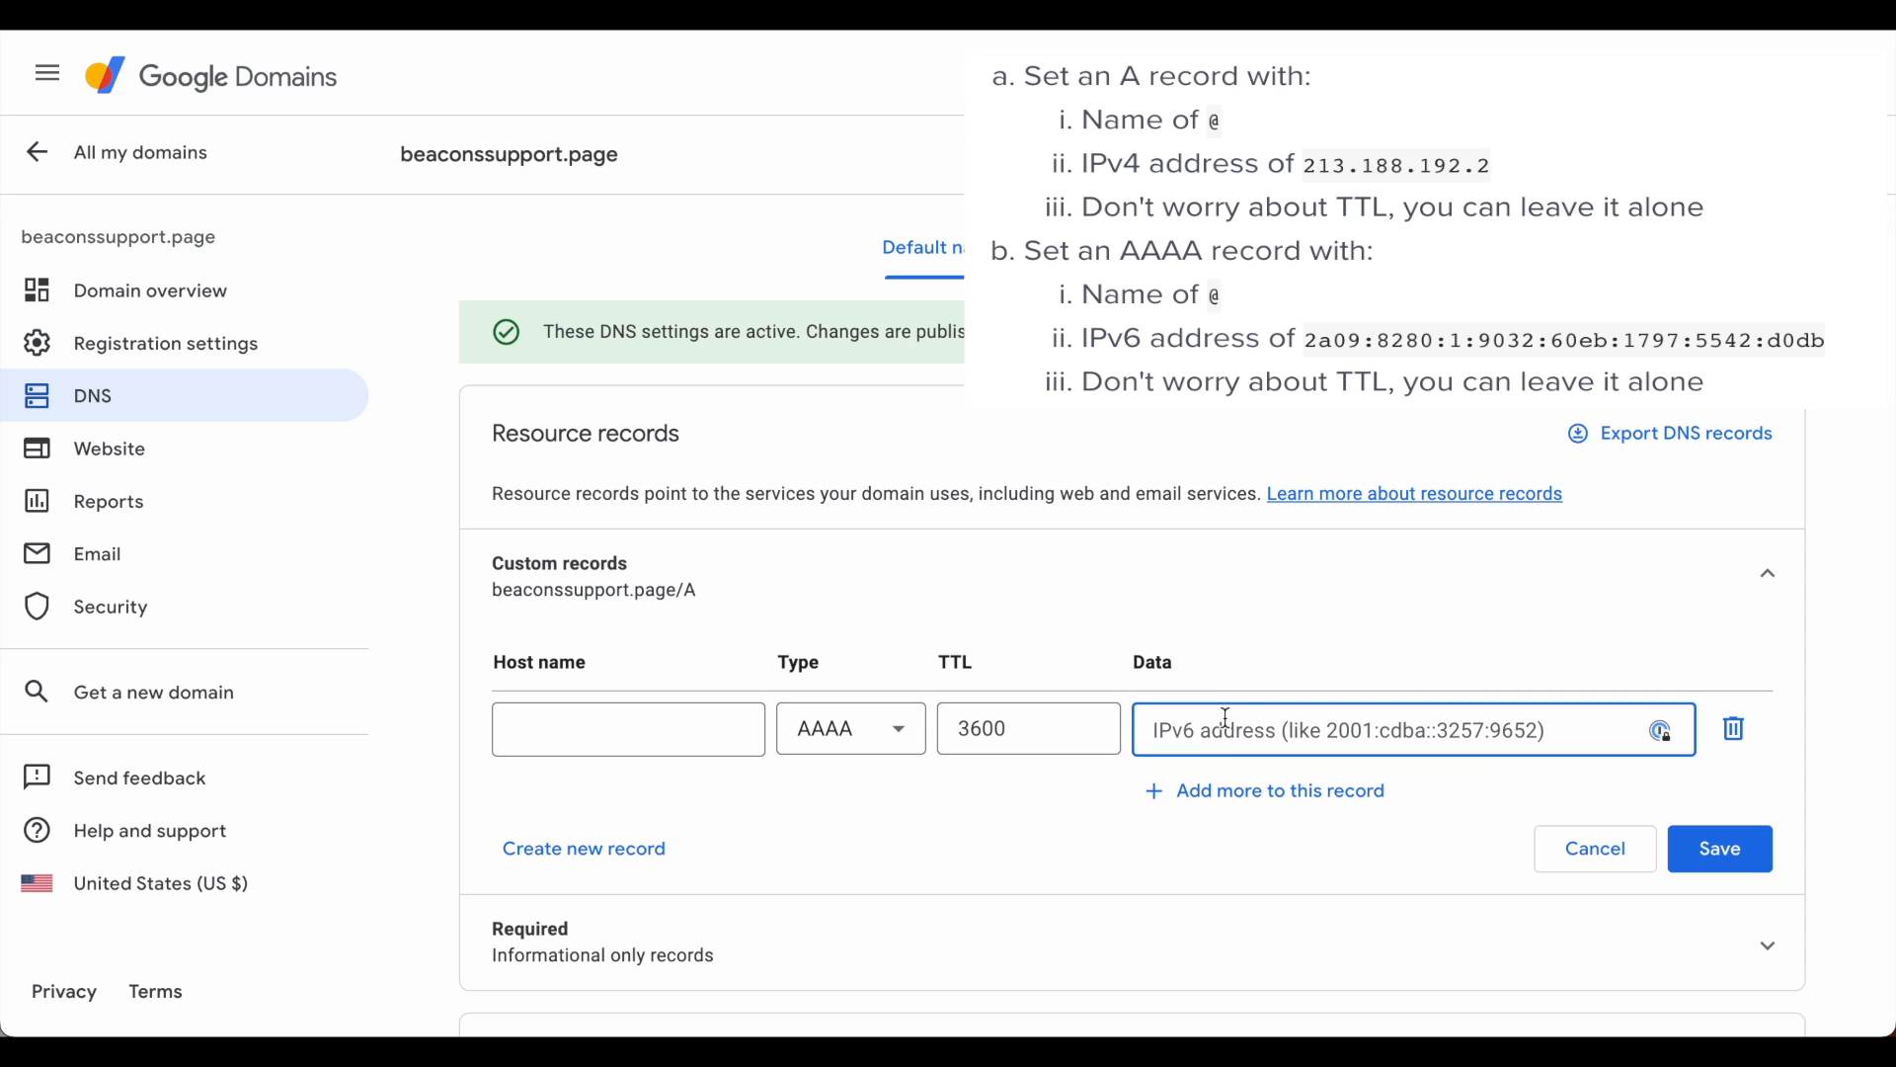
text(2a09:8280:1:9032:60eb:1797:5542:d0db)
click(1301, 637)
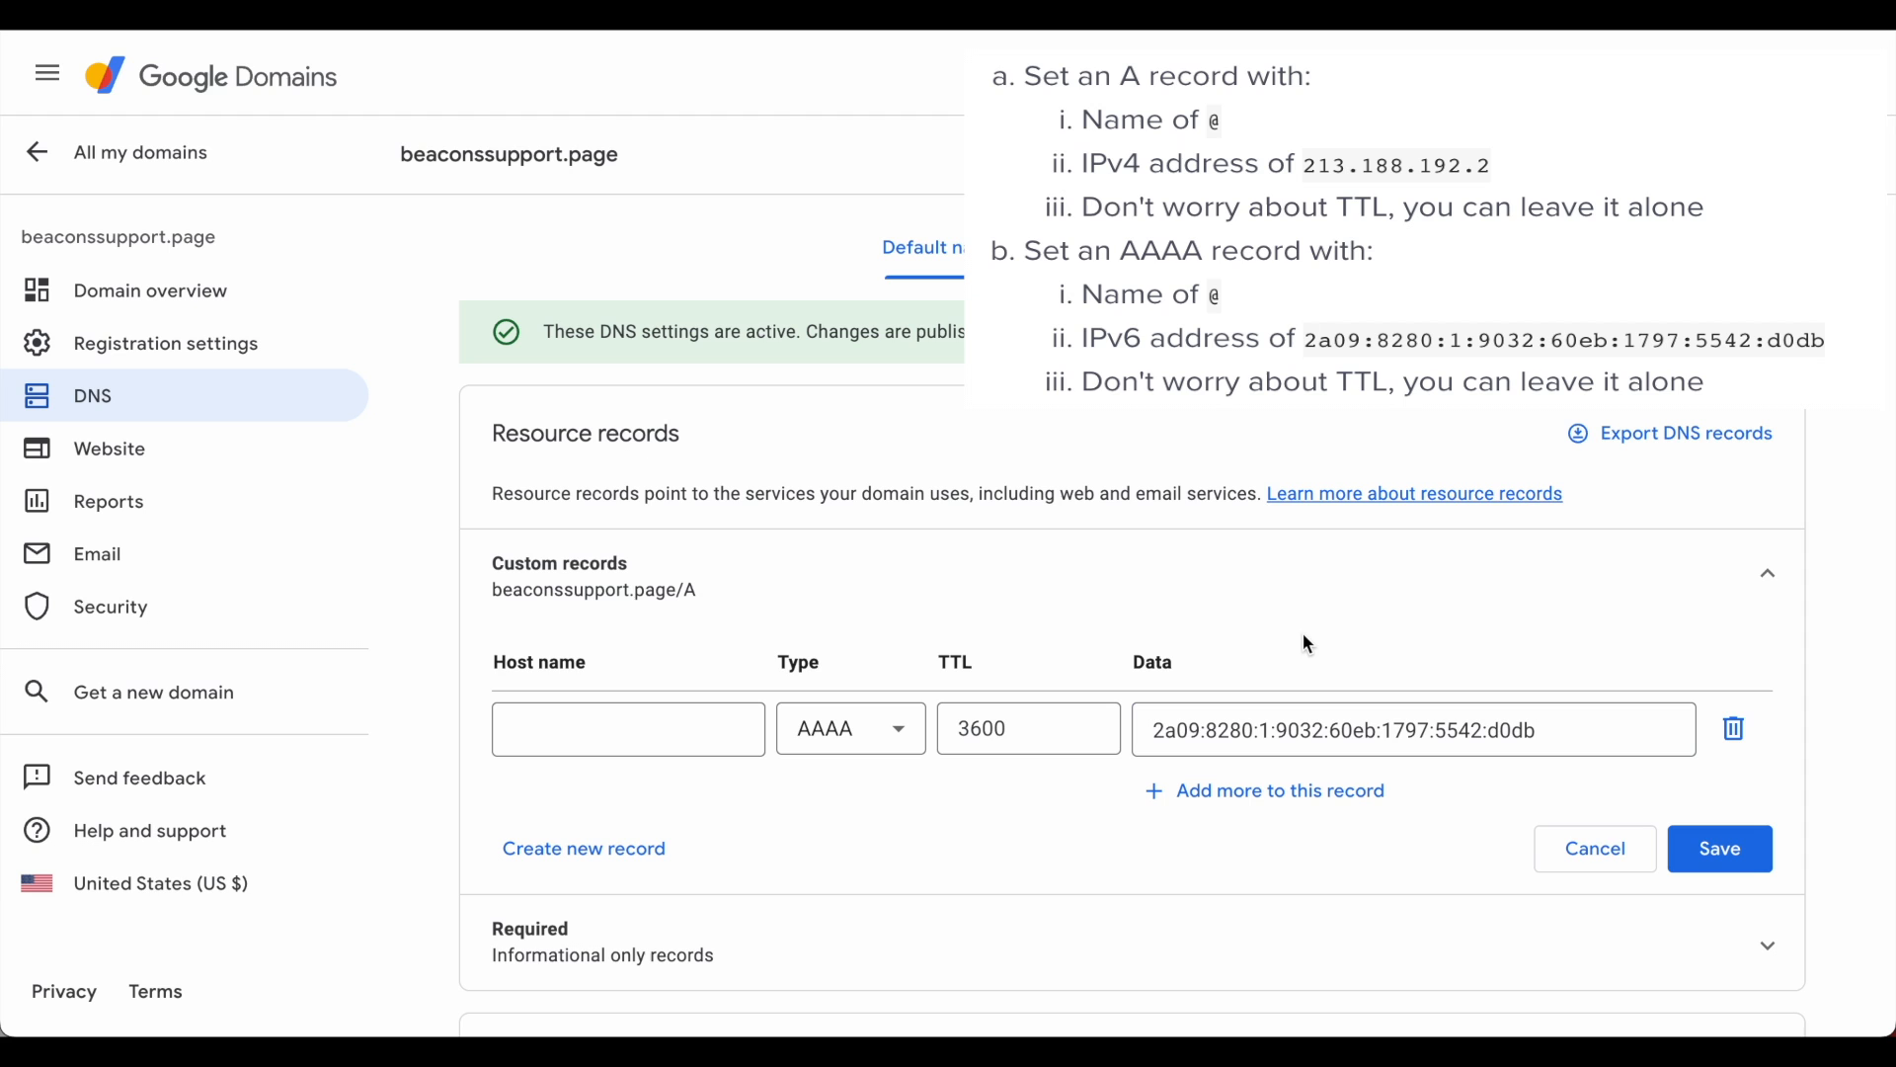
click(1742, 863)
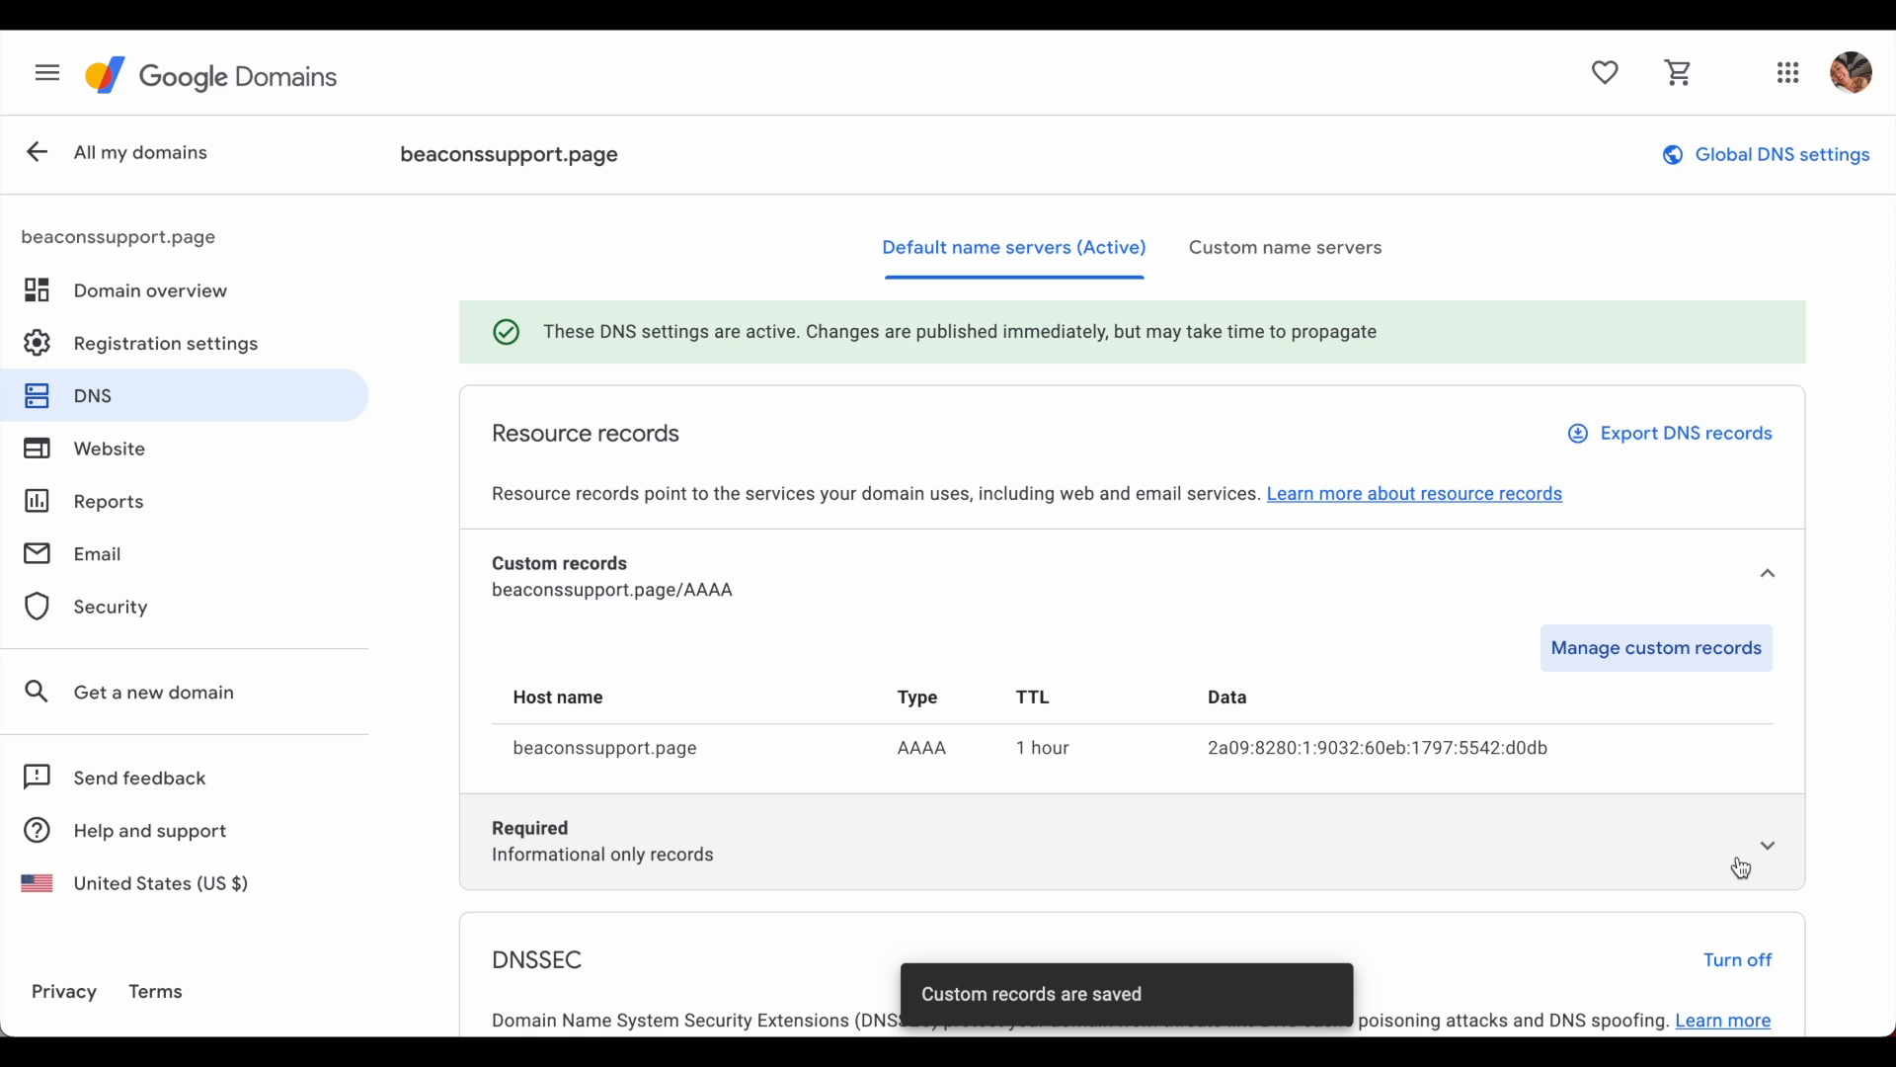
scroll(1340, 636, down, 1)
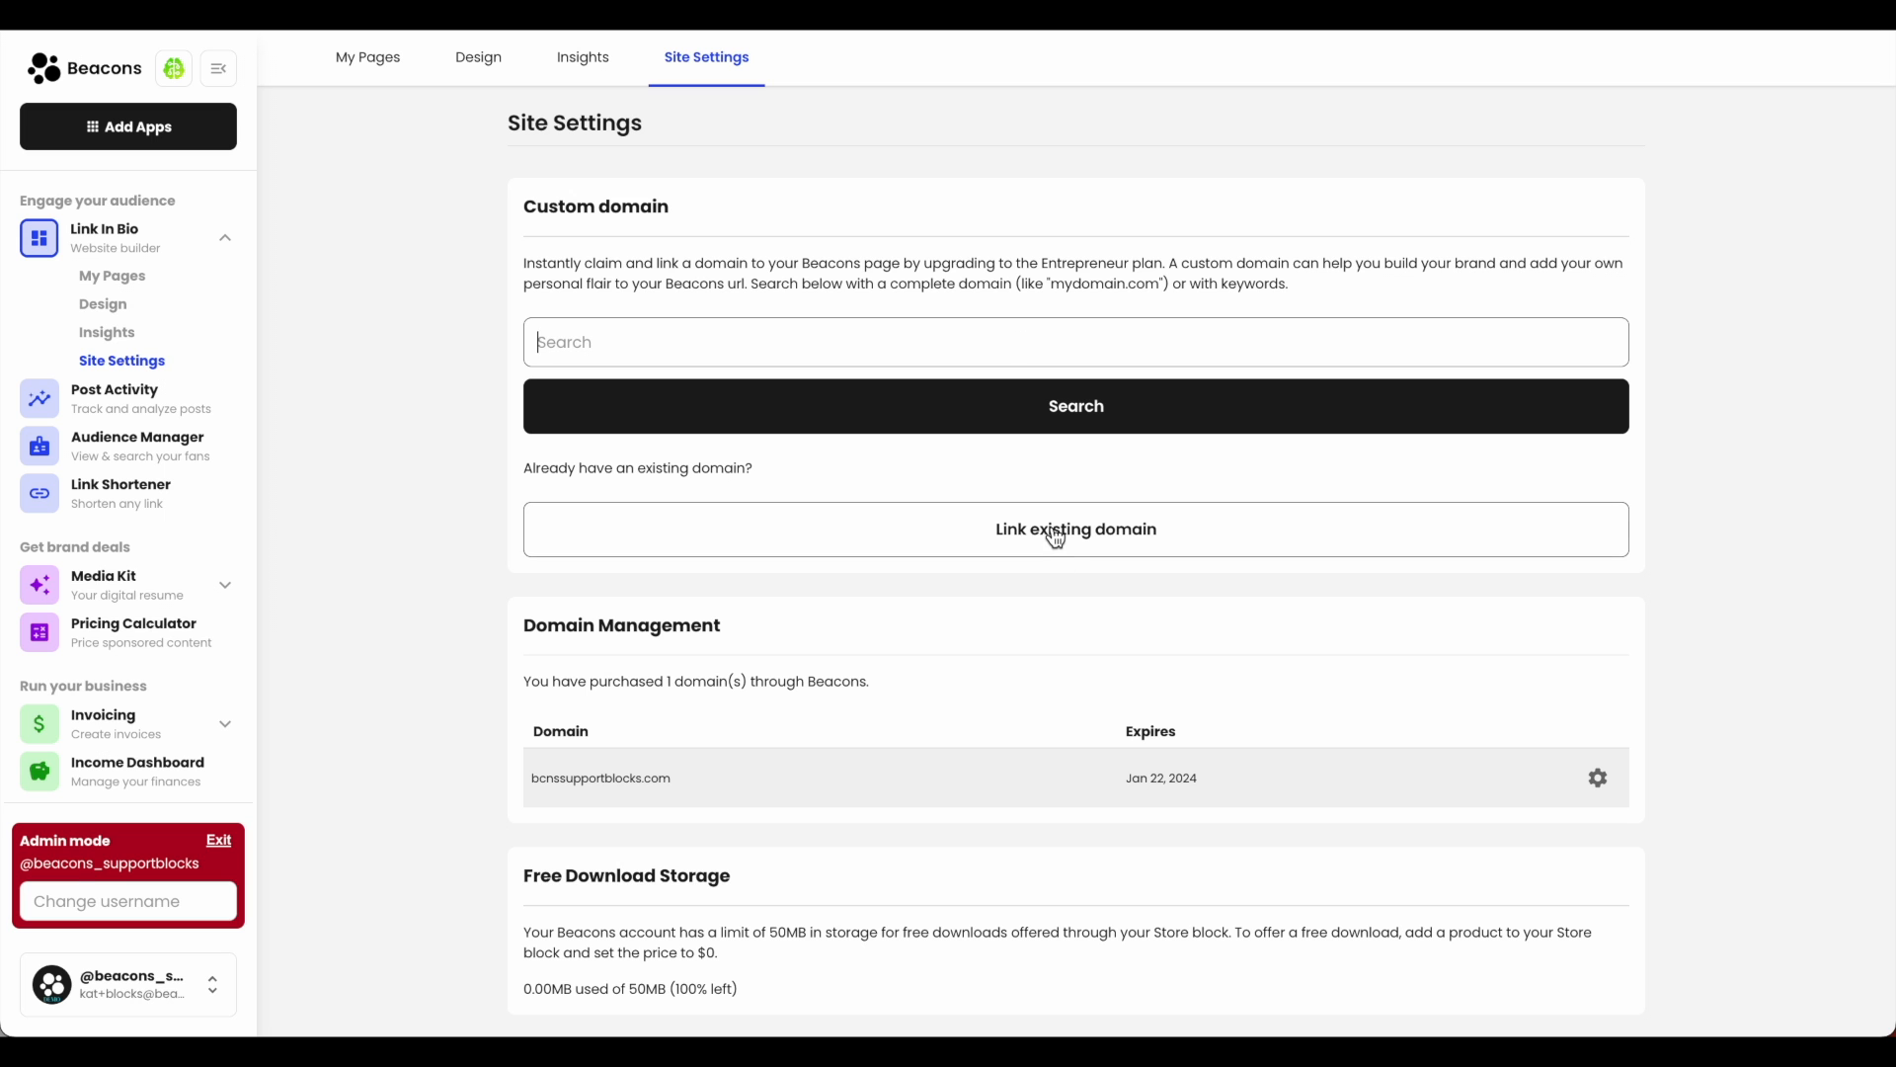
- Submit beaconssupport.page as an existing domain to link in Beacons Site Settings
click(1056, 538)
click(1051, 388)
text(beaconssupport.page)
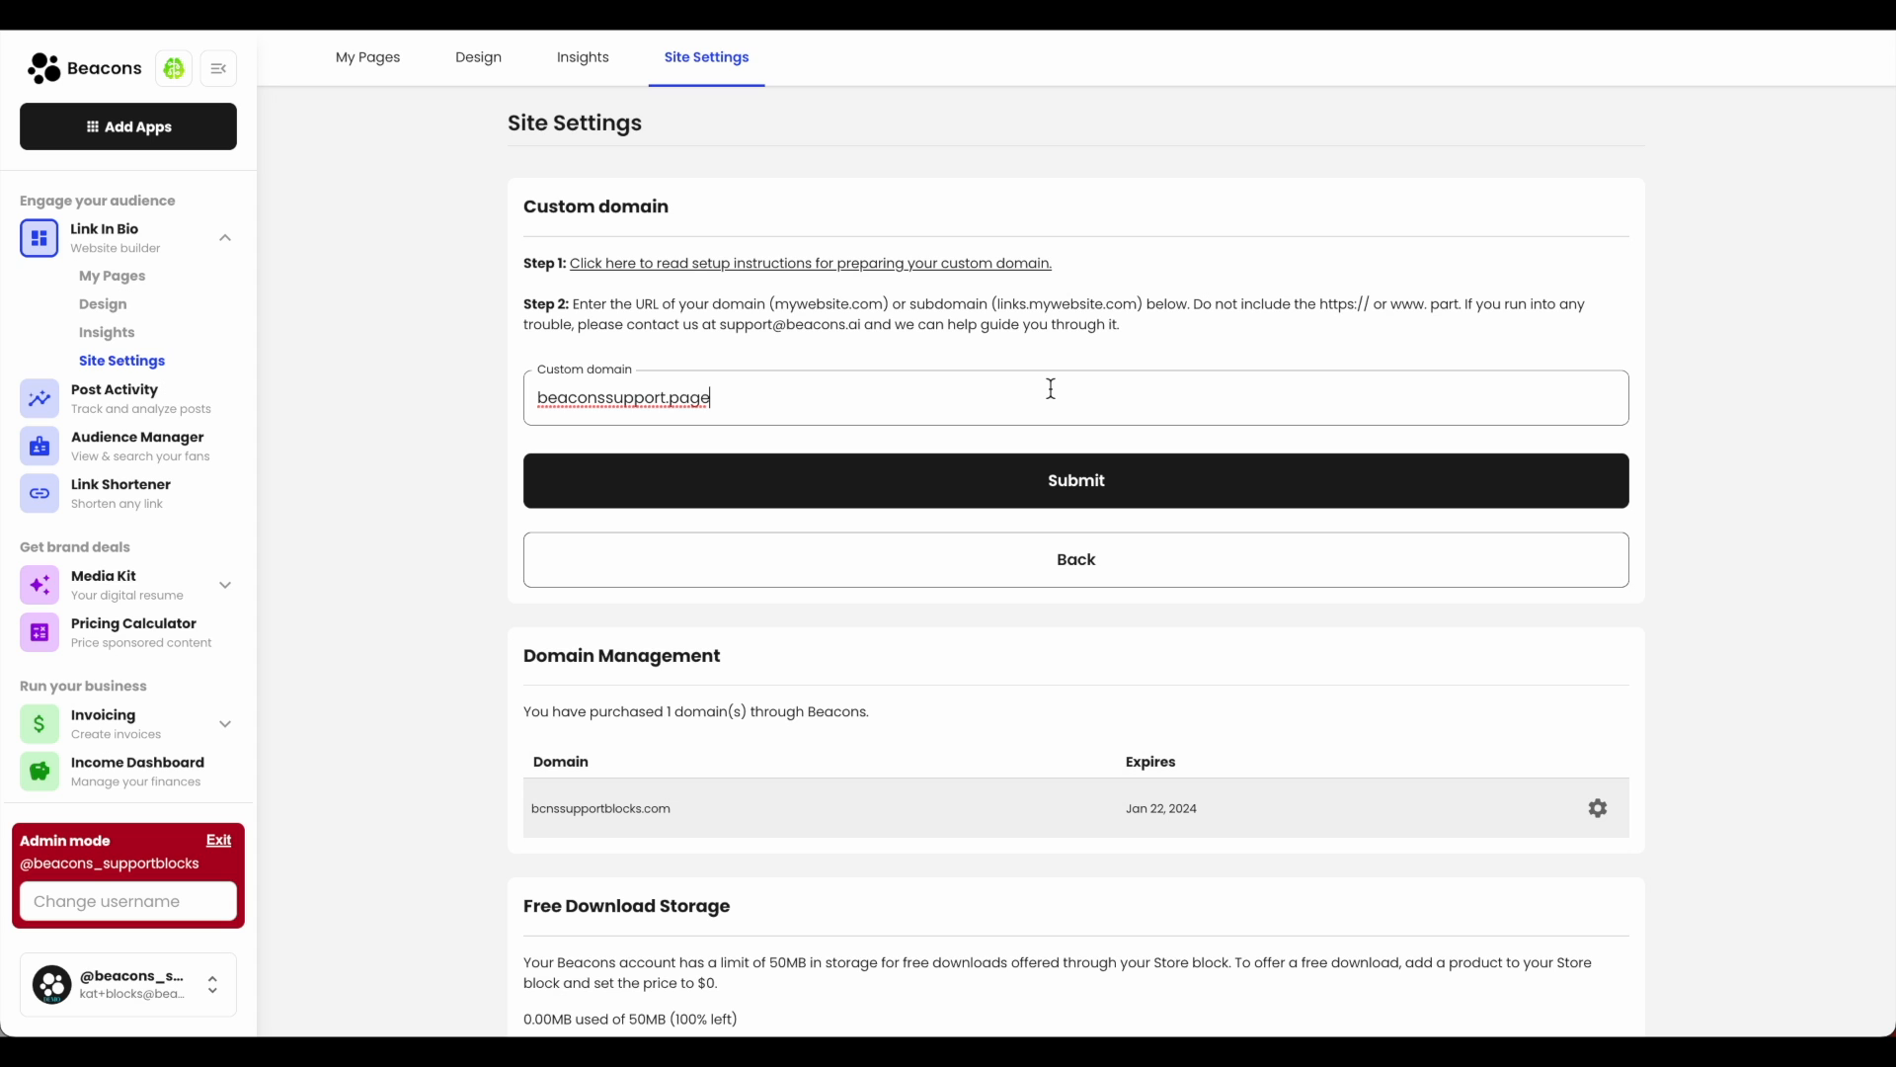
click(1050, 501)
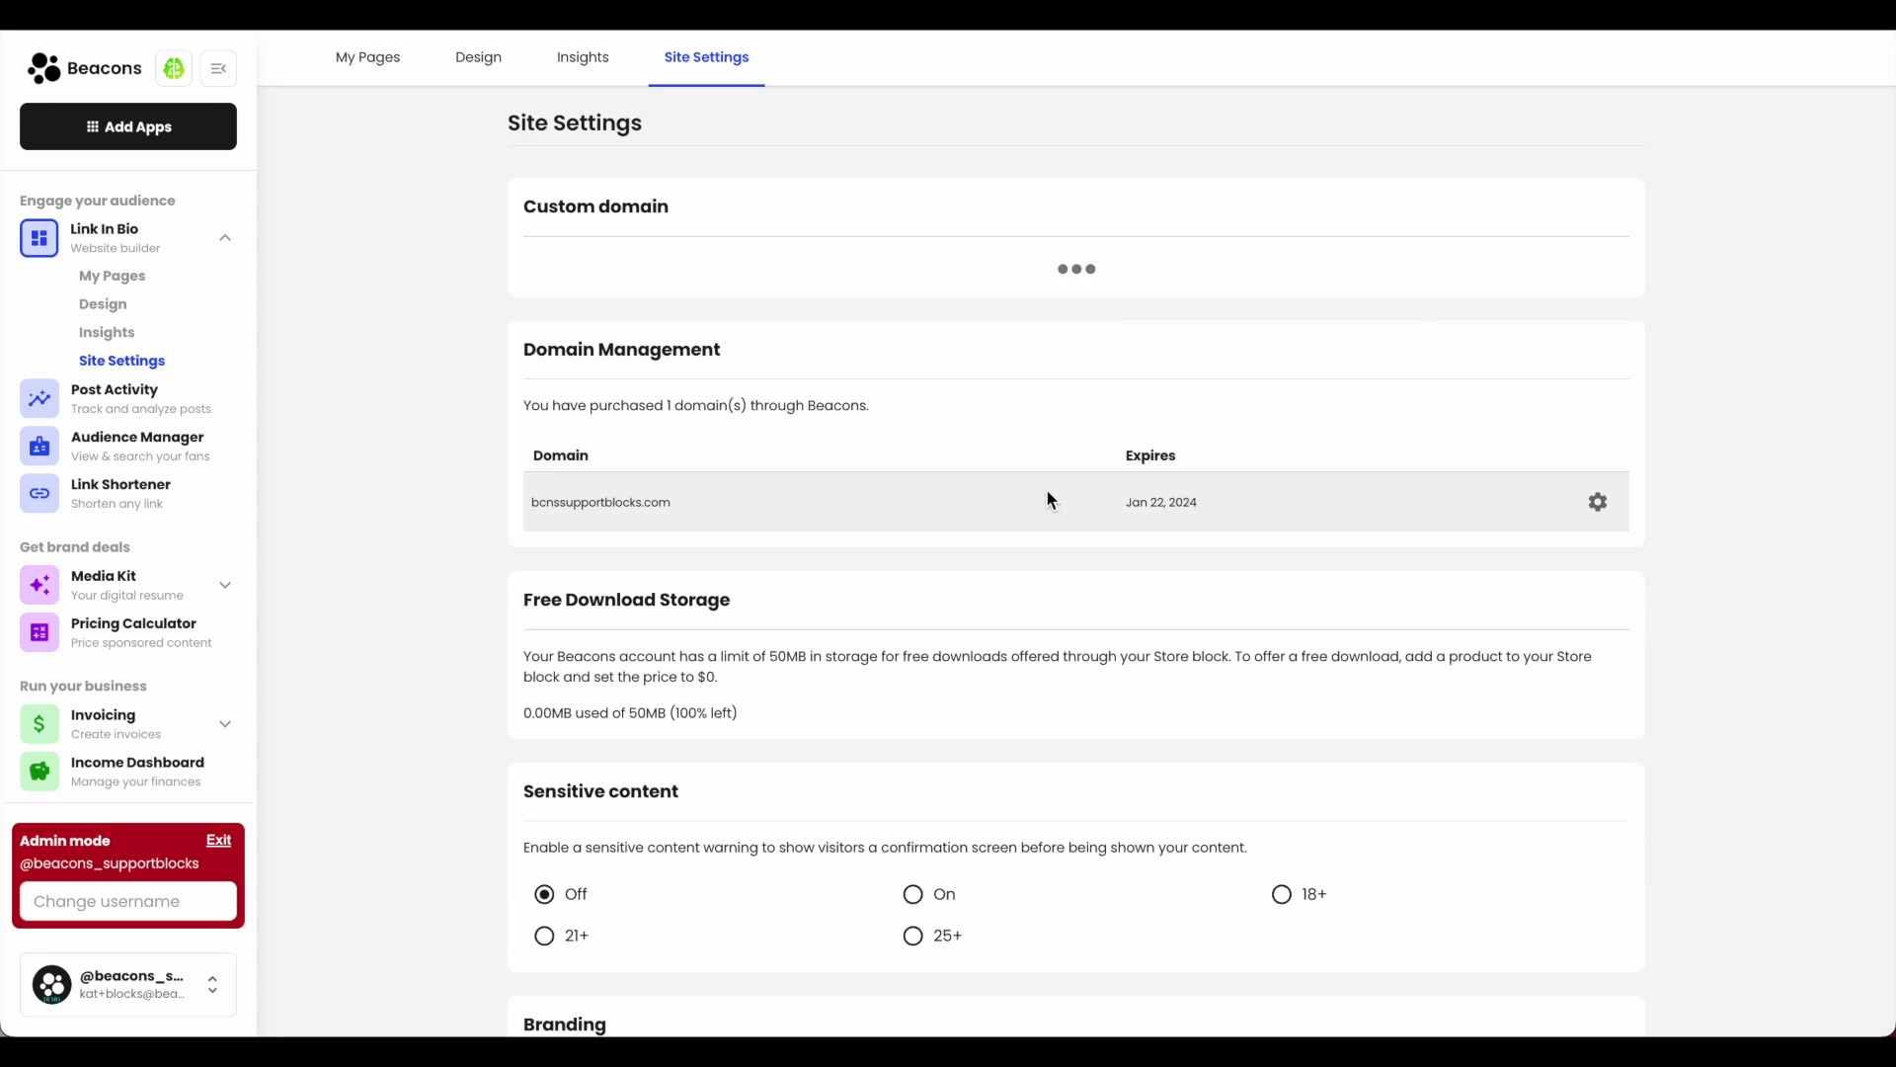